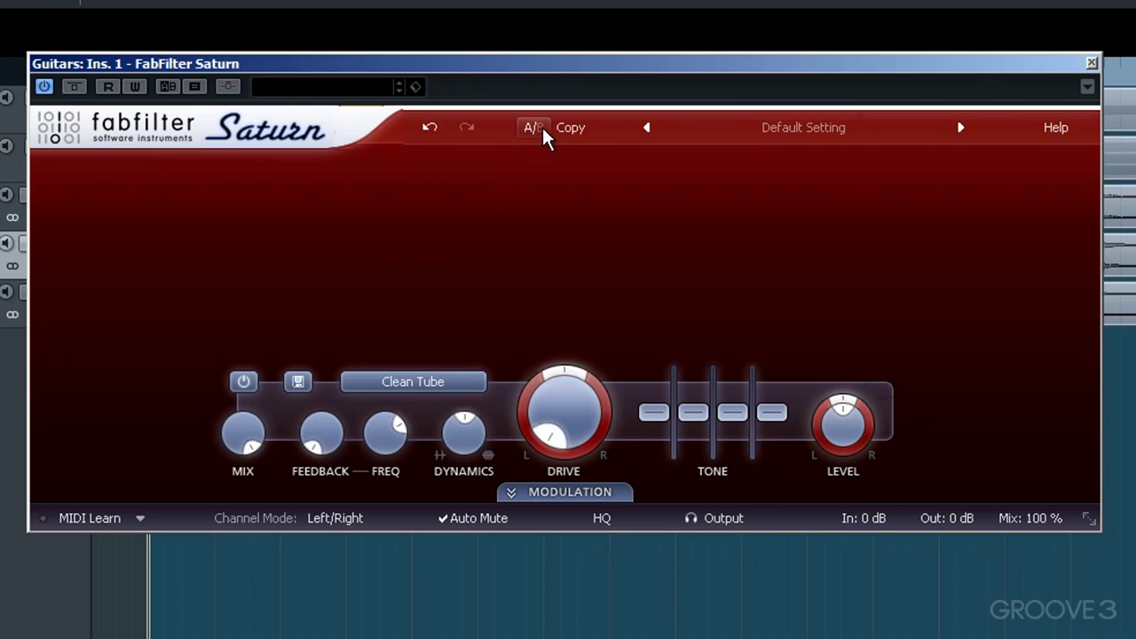
# Load the Default Setting preset, then switch the band's power off and back on to compare.
pyautogui.click(802, 132)
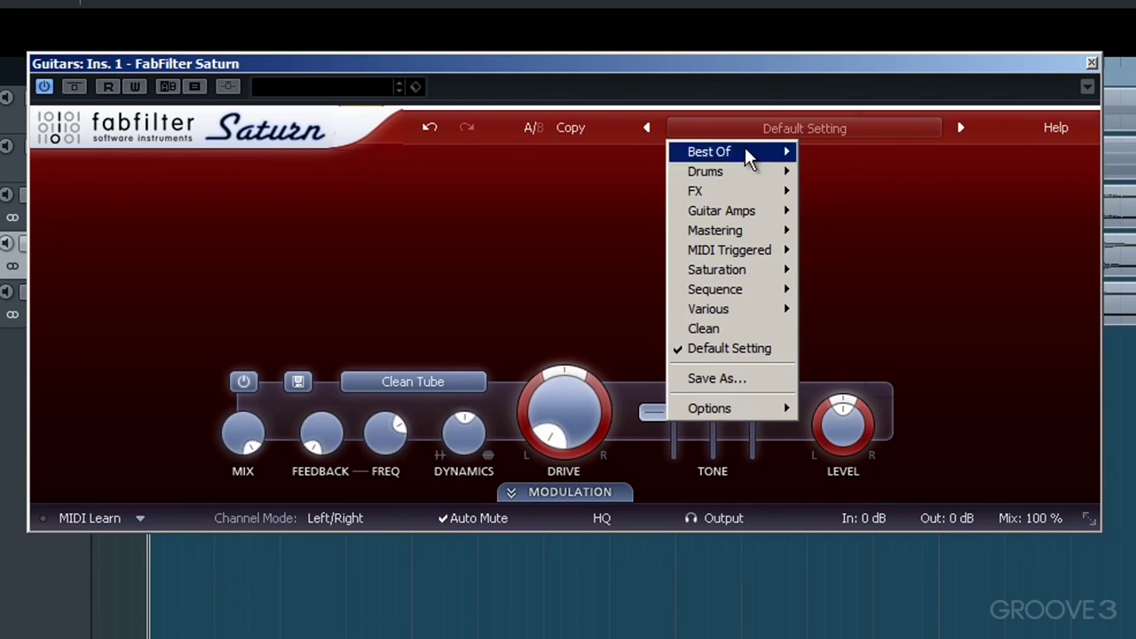
pyautogui.click(717, 344)
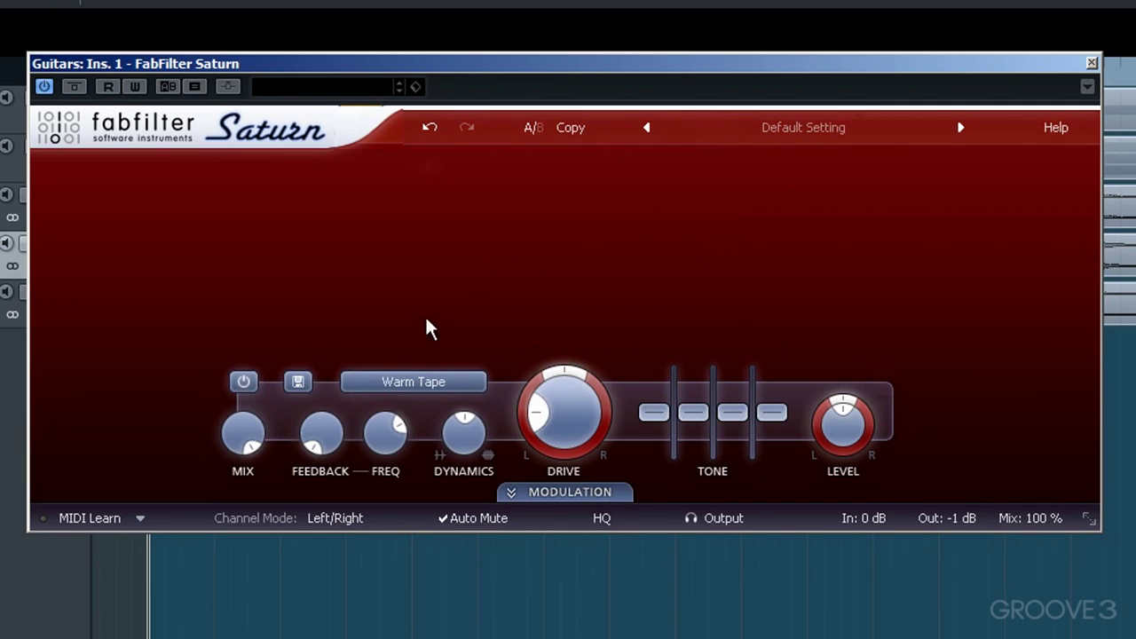
pyautogui.click(243, 381)
pyautogui.click(244, 380)
pyautogui.moveTo(252, 437)
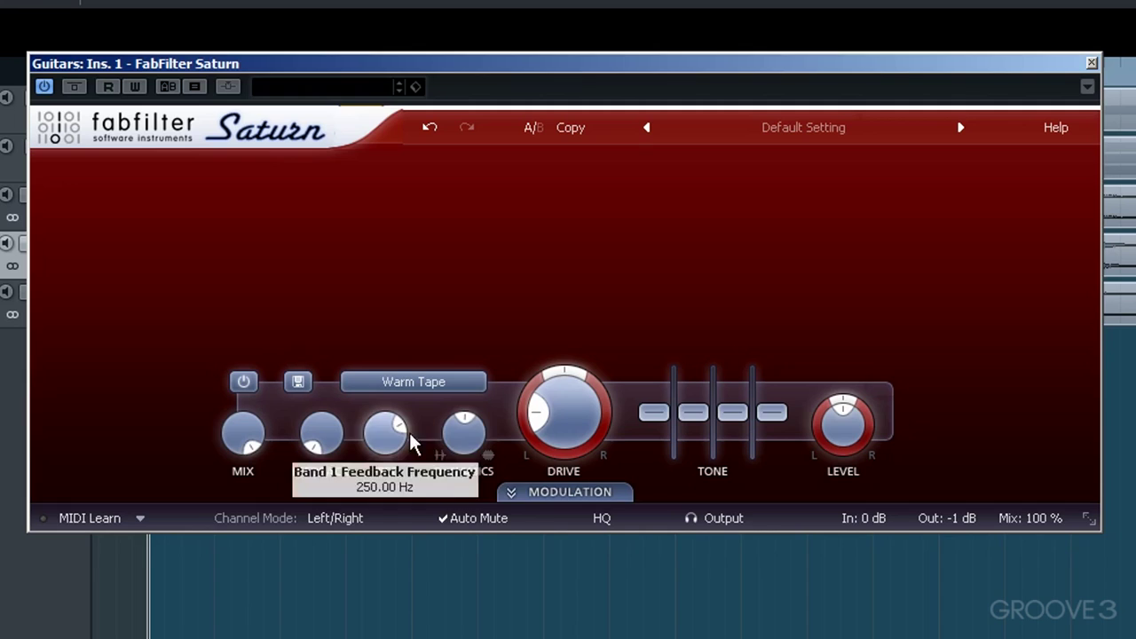
pyautogui.moveTo(459, 437)
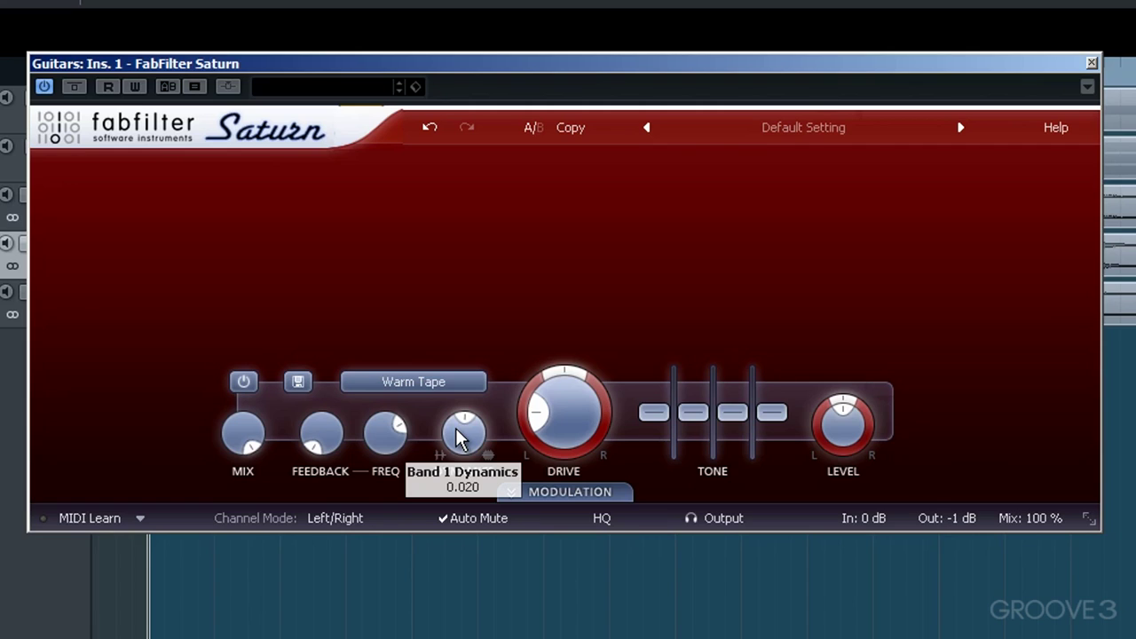
# Pick Clean Tube from the style list in place of Warm Tape.
pyautogui.click(412, 384)
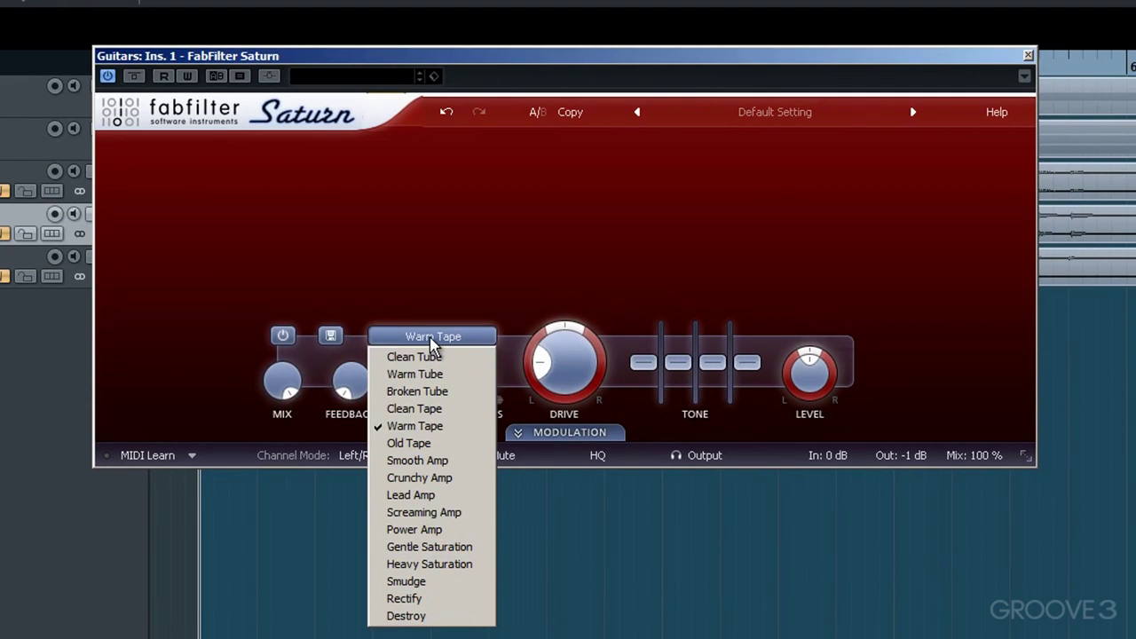
pyautogui.click(424, 356)
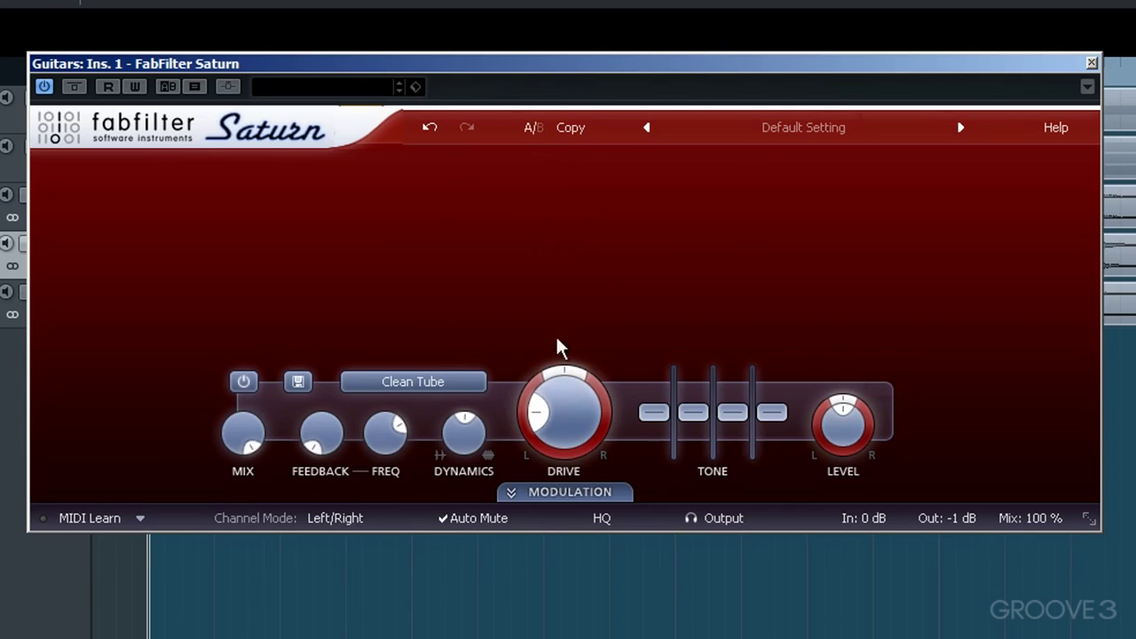
# Sweep Band 1's Drive up to 100 %, then leave it at 0 %.
pyautogui.scroll(-4, 541, 398)
pyautogui.scroll(-2, 541, 396)
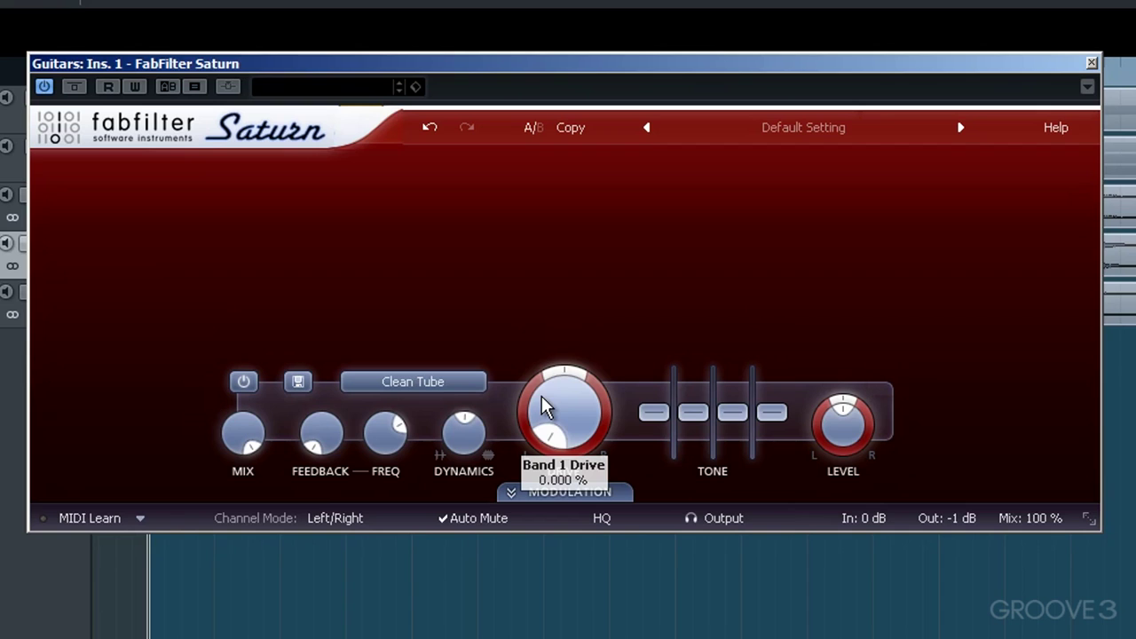
pyautogui.scroll(15, 551, 419)
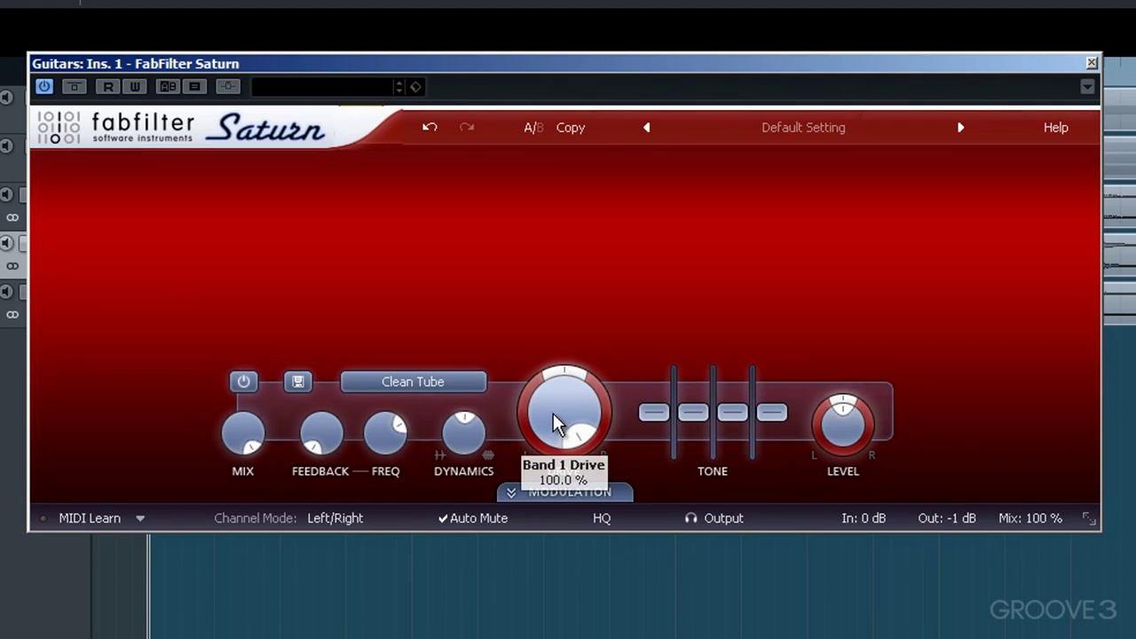
pyautogui.scroll(-11, 554, 413)
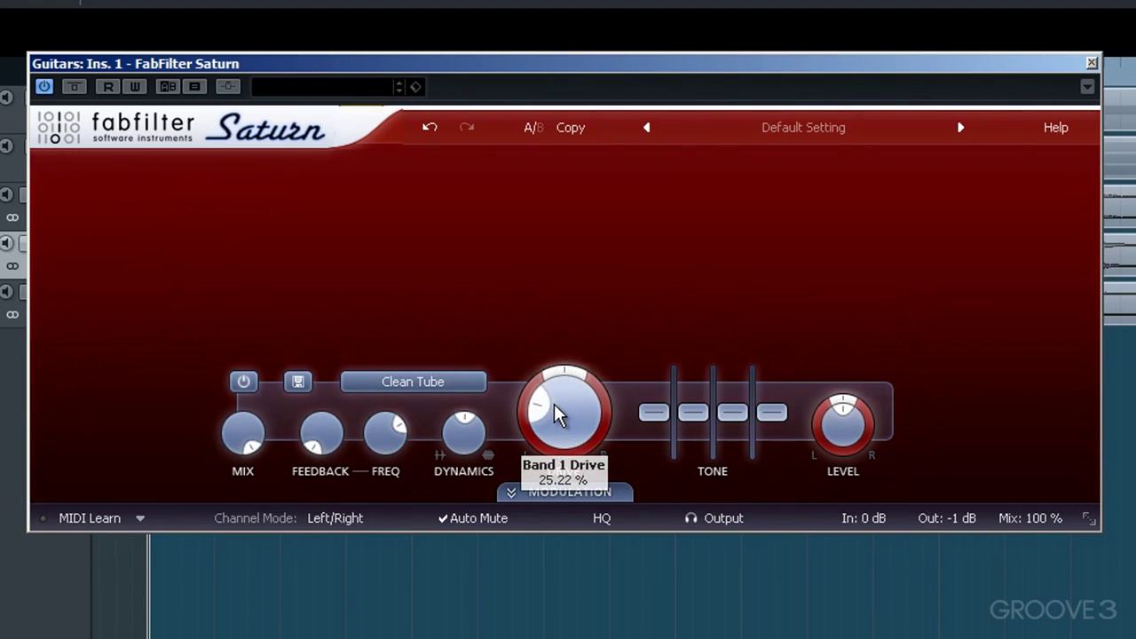
pyautogui.scroll(-3, 554, 413)
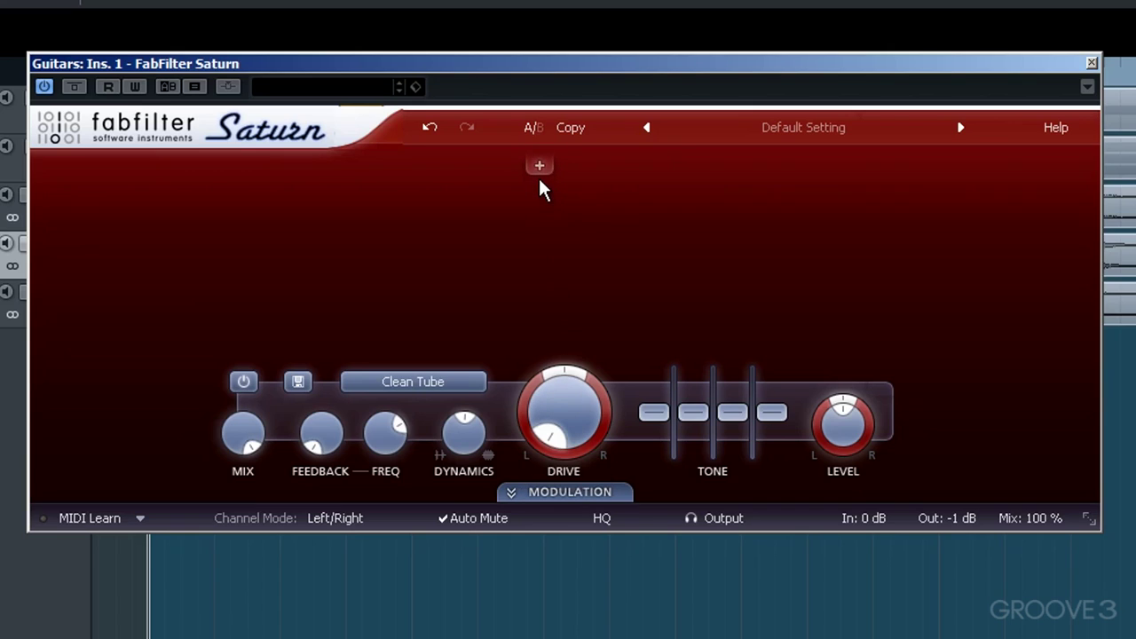
# Add a crossover at about 446 Hz and set Band 1's level to exactly 0 dB.
pyautogui.click(551, 166)
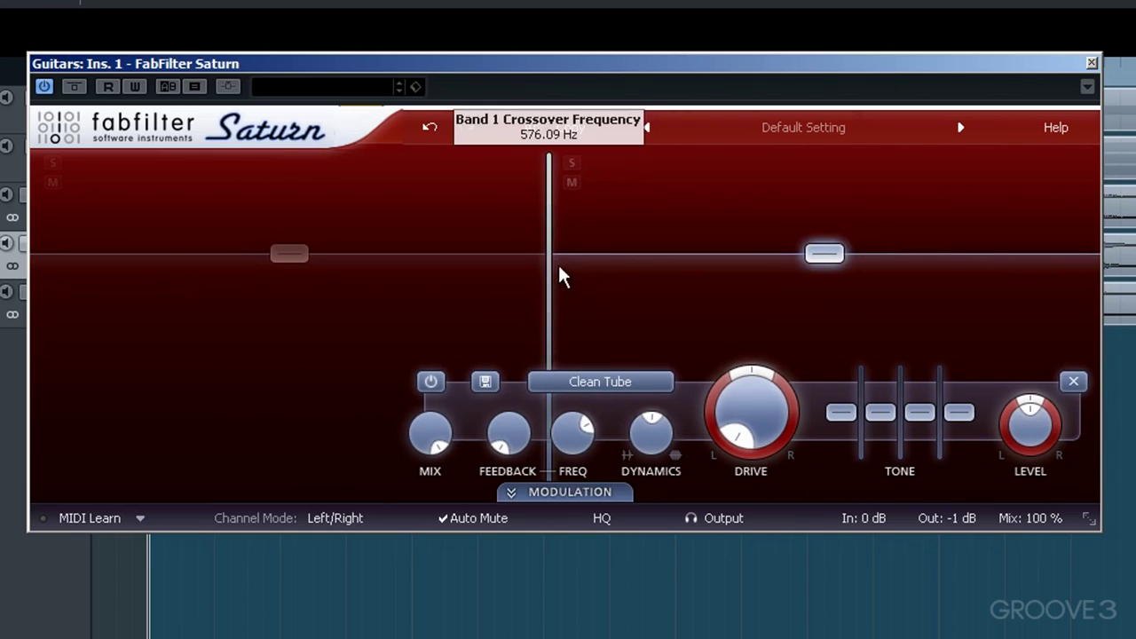
pyautogui.moveTo(550, 249); pyautogui.dragTo(509, 258)
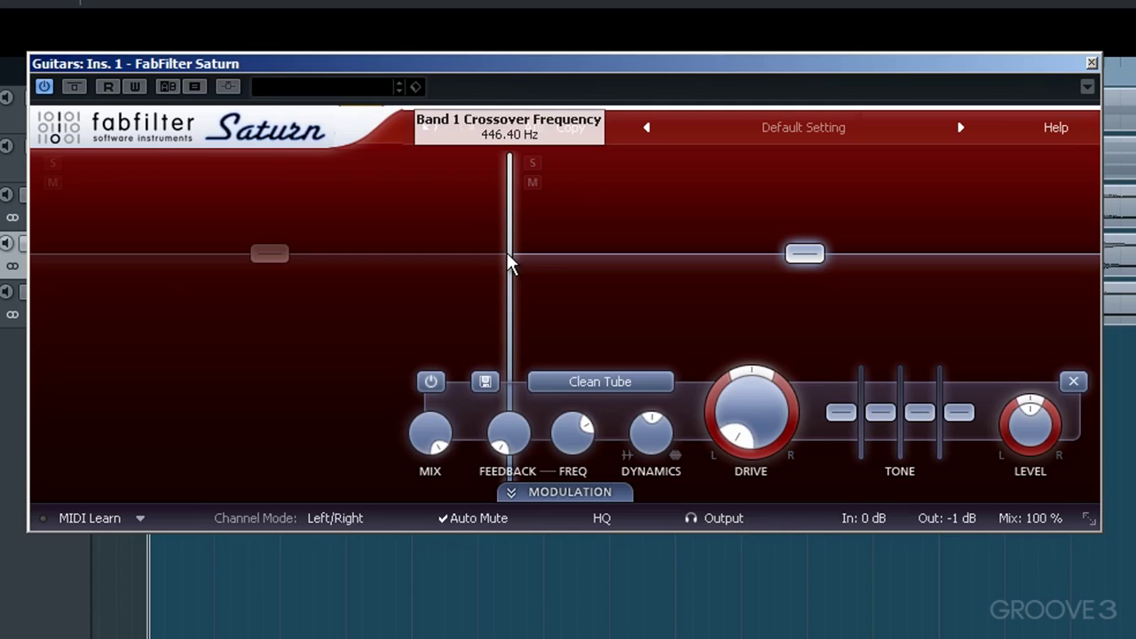
pyautogui.click(272, 256)
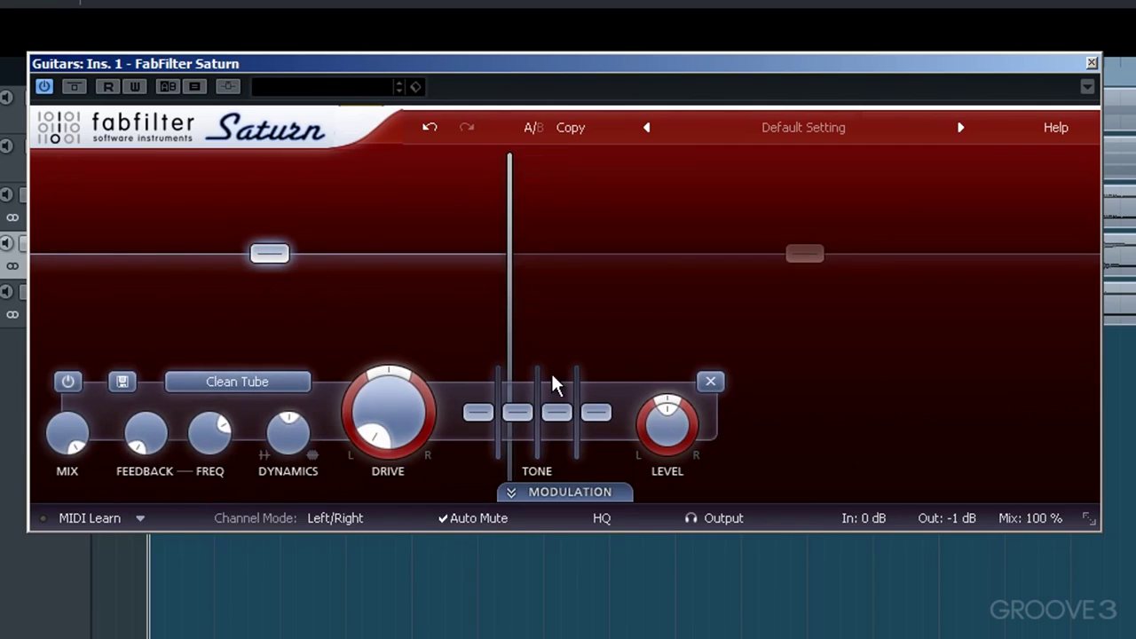
pyautogui.moveTo(282, 252)
pyautogui.mouseDown()
pyautogui.moveTo(277, 308)
pyautogui.moveTo(286, 229)
pyautogui.moveTo(274, 255)
pyautogui.mouseUp()
pyautogui.doubleClick(272, 257)
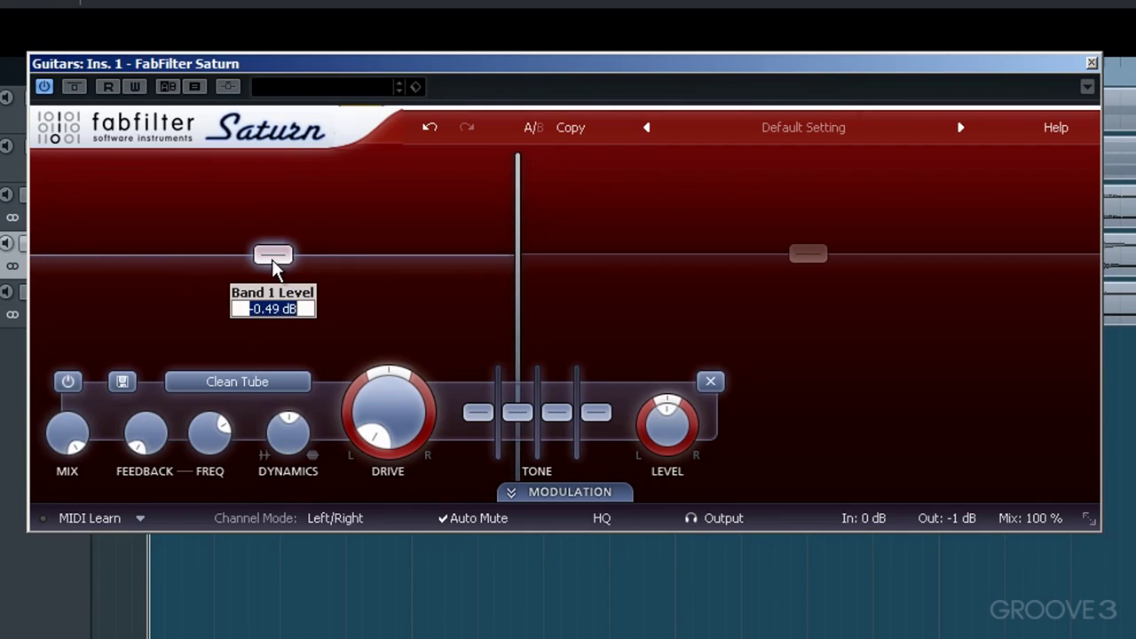
pyautogui.write('0')
pyautogui.press('Return')
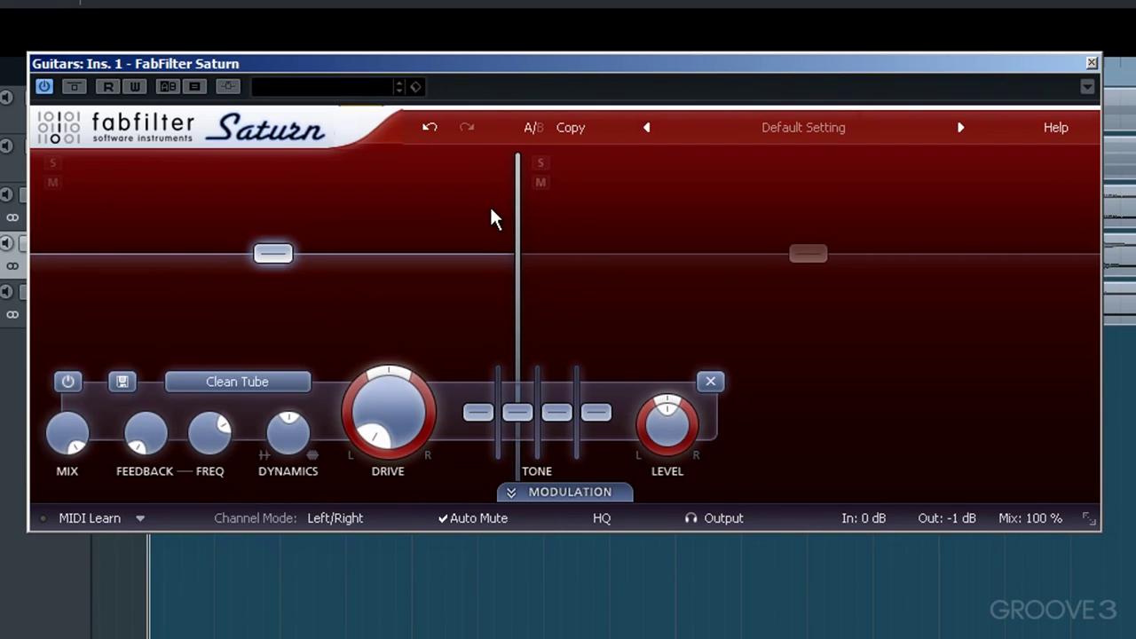
# Add four more bands spread across the low, mid and high frequencies.
pyautogui.click(676, 164)
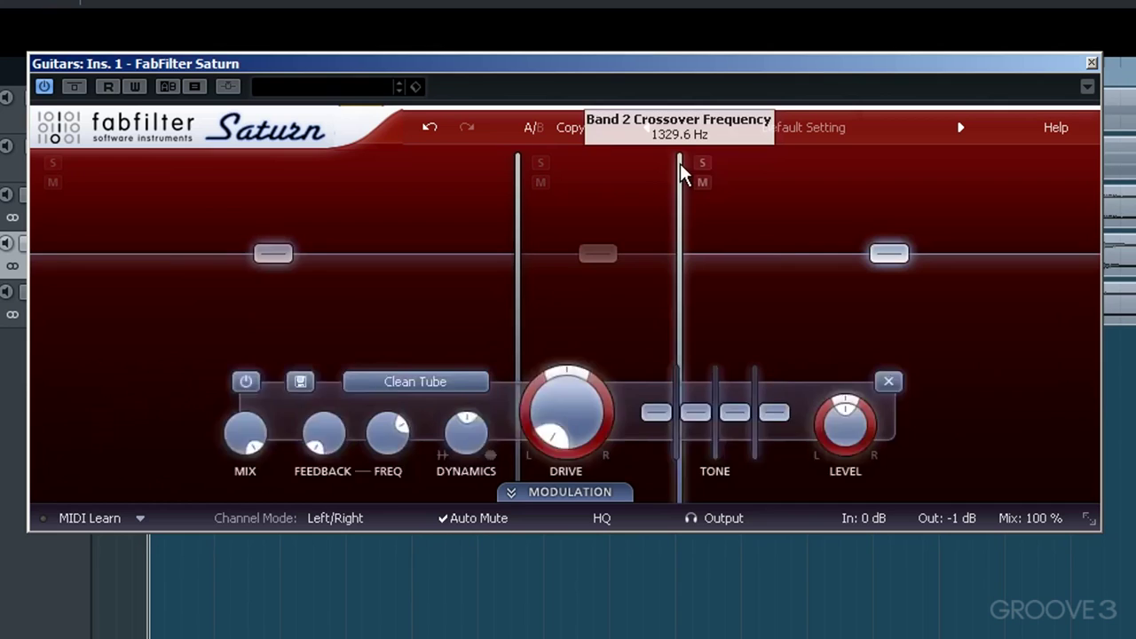
pyautogui.click(786, 165)
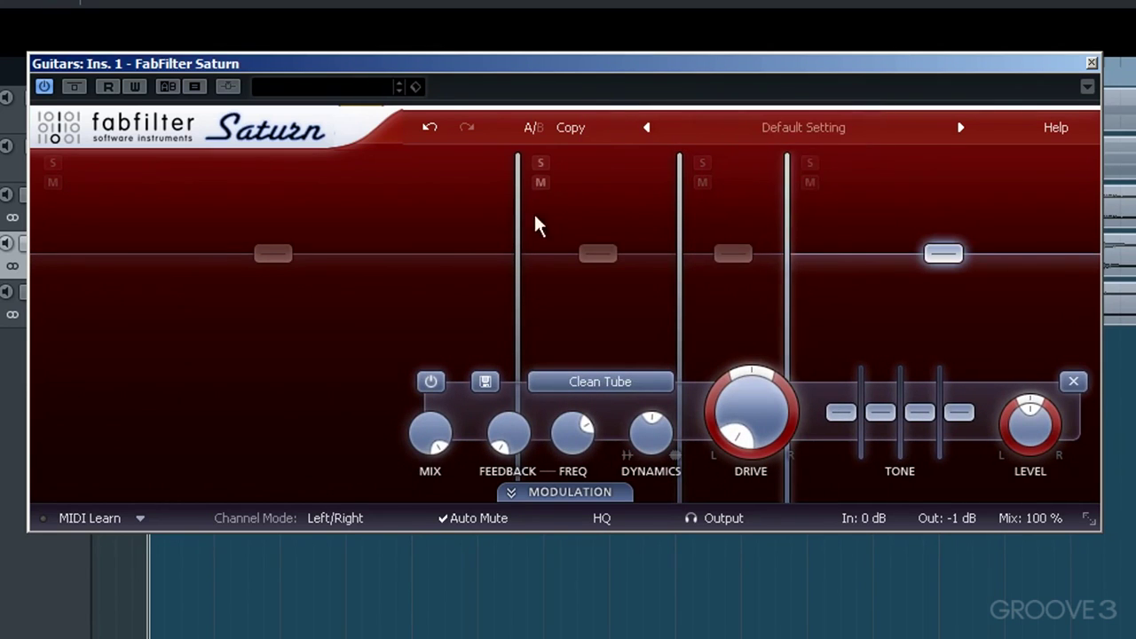
pyautogui.moveTo(399, 204)
pyautogui.click(397, 167)
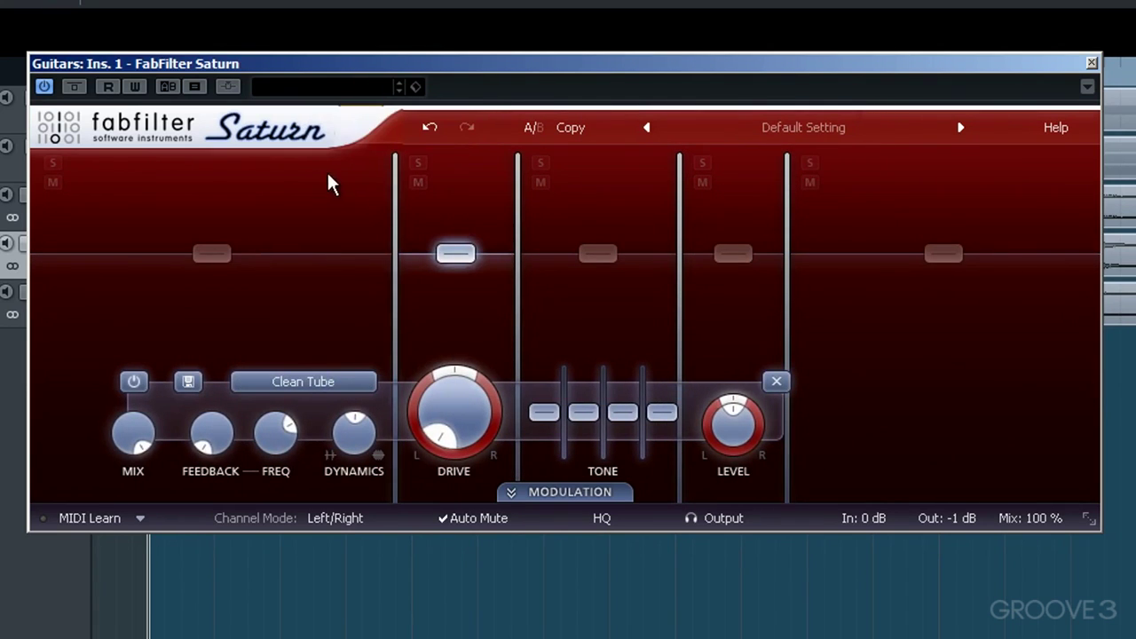
pyautogui.click(247, 165)
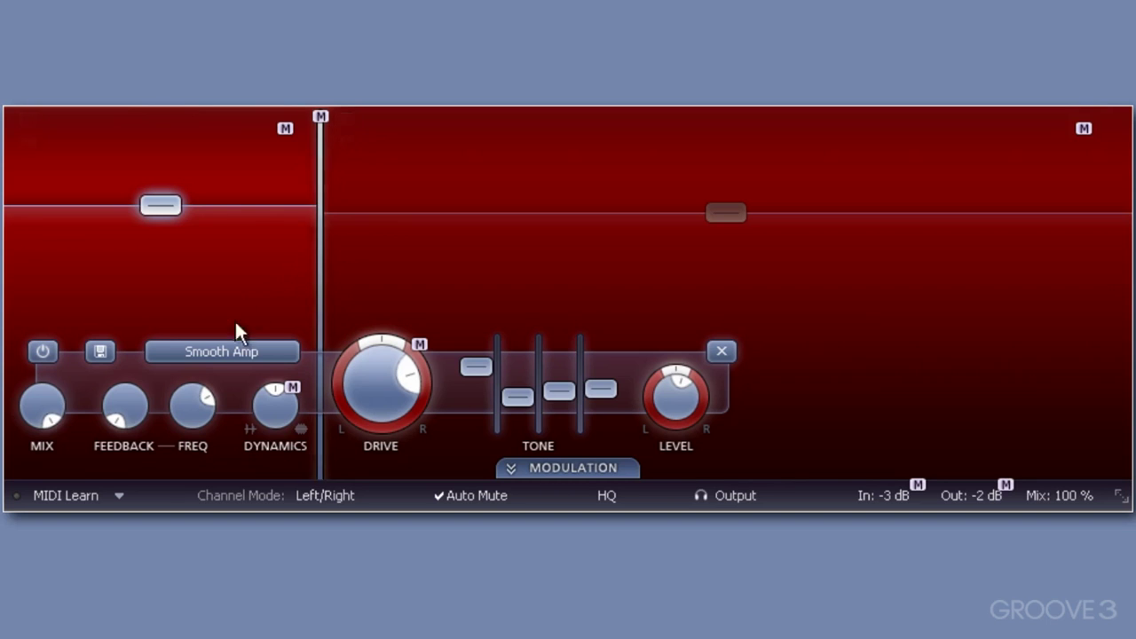
pyautogui.press('space')
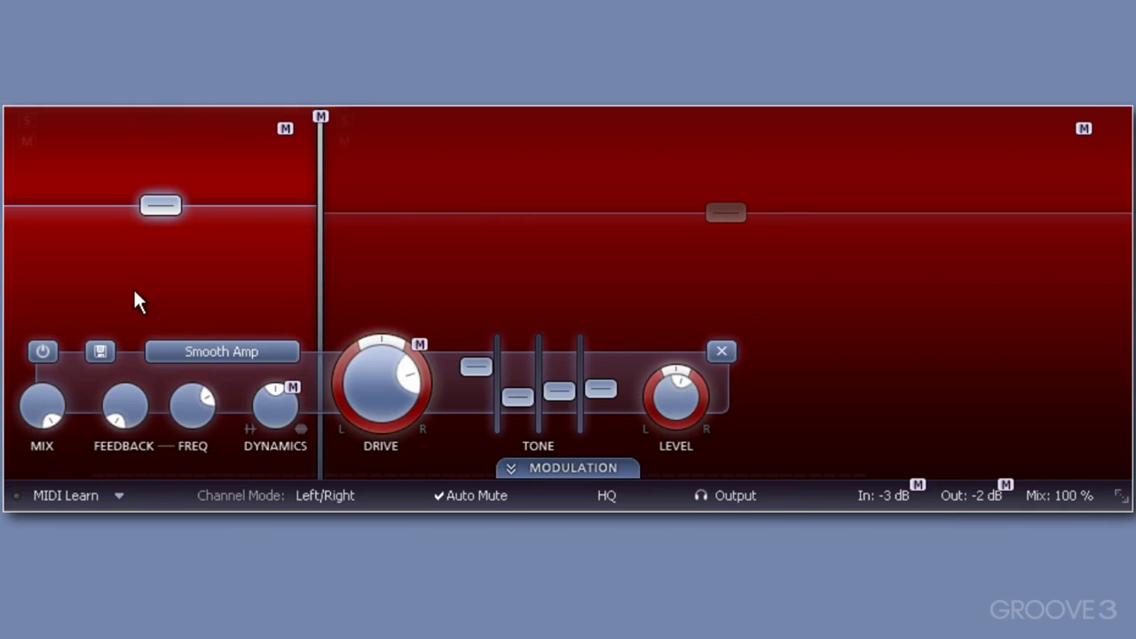
# Switch Band 1 to Warm Tape, then lower Band 1 to about -15 dB and Band 2 to about -4 dB.
pyautogui.moveTo(158, 218)
pyautogui.click(210, 349)
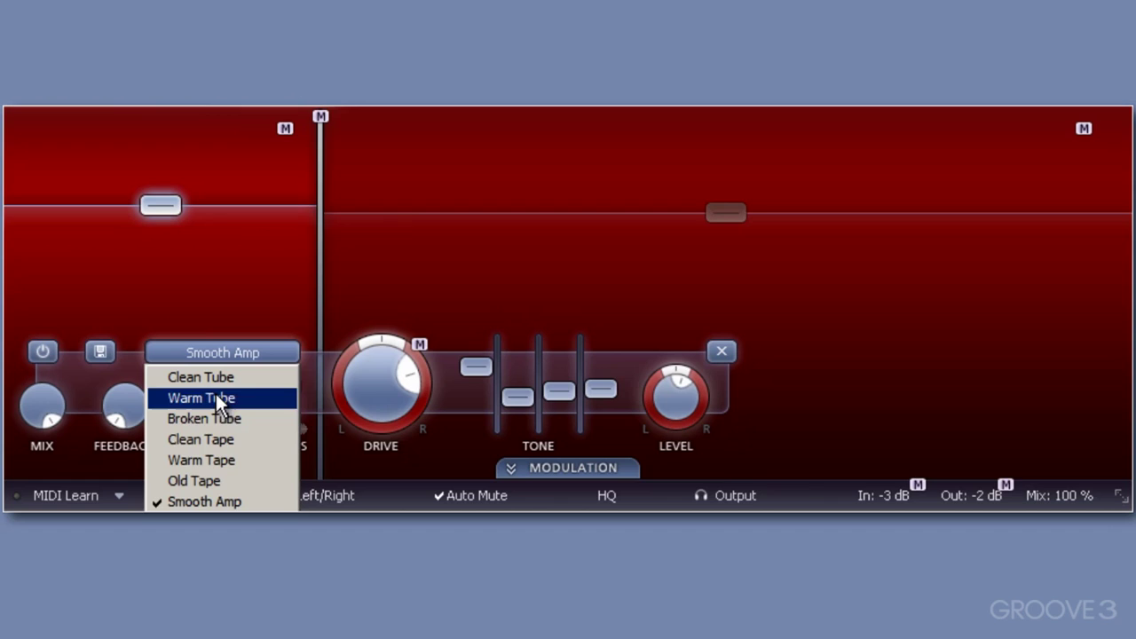
pyautogui.click(221, 468)
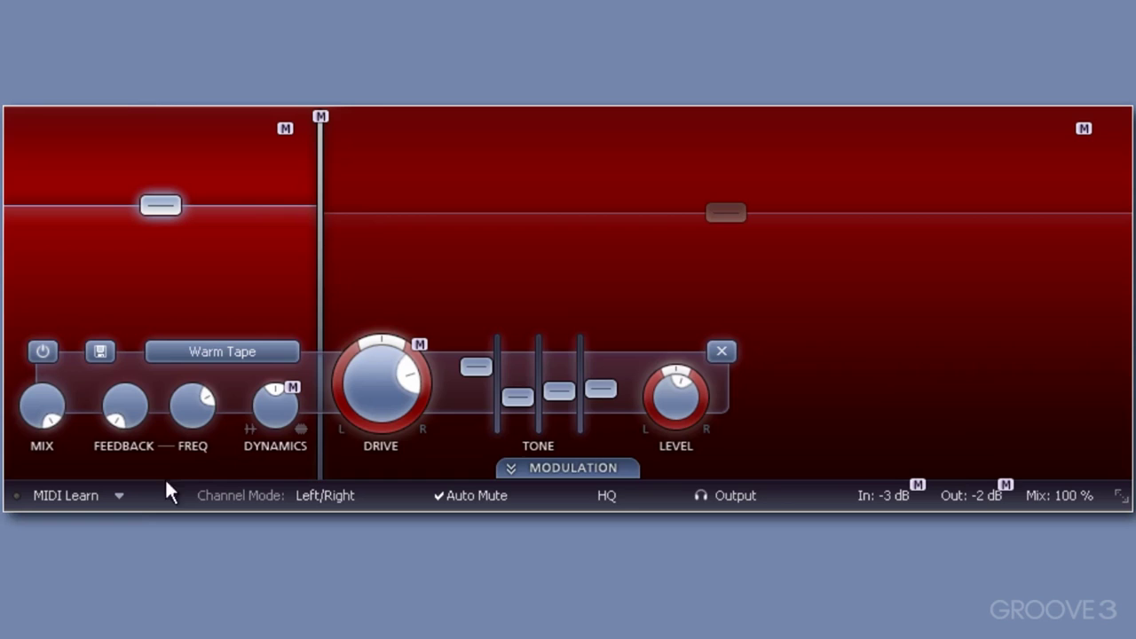
pyautogui.moveTo(161, 213)
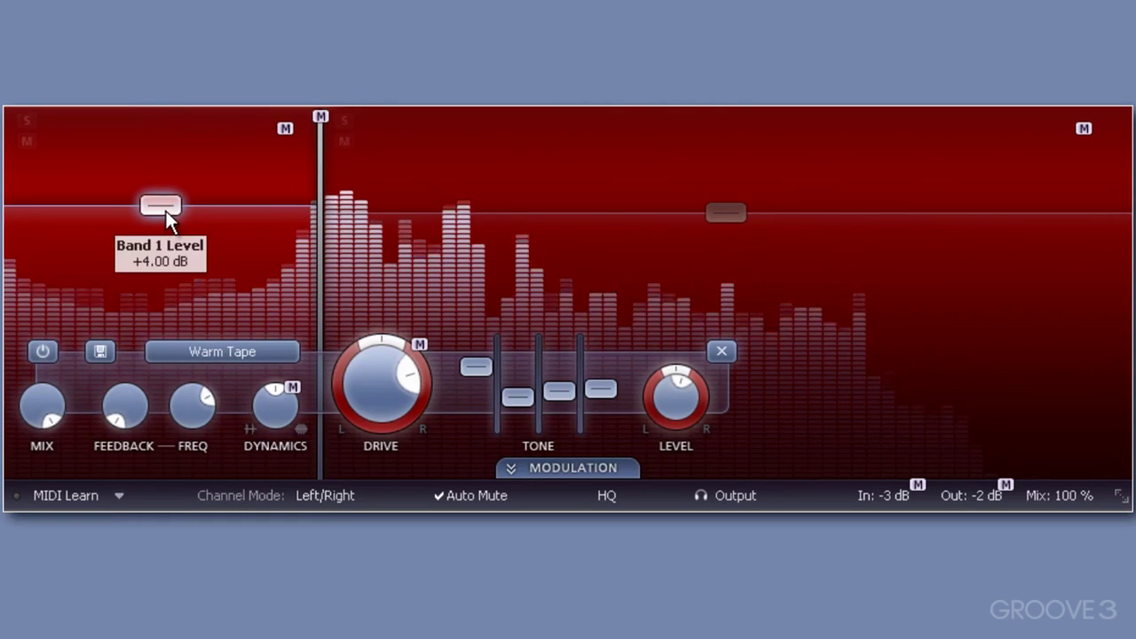
pyautogui.moveTo(165, 211)
pyautogui.mouseDown()
pyautogui.moveTo(160, 265)
pyautogui.moveTo(158, 218)
pyautogui.mouseUp()
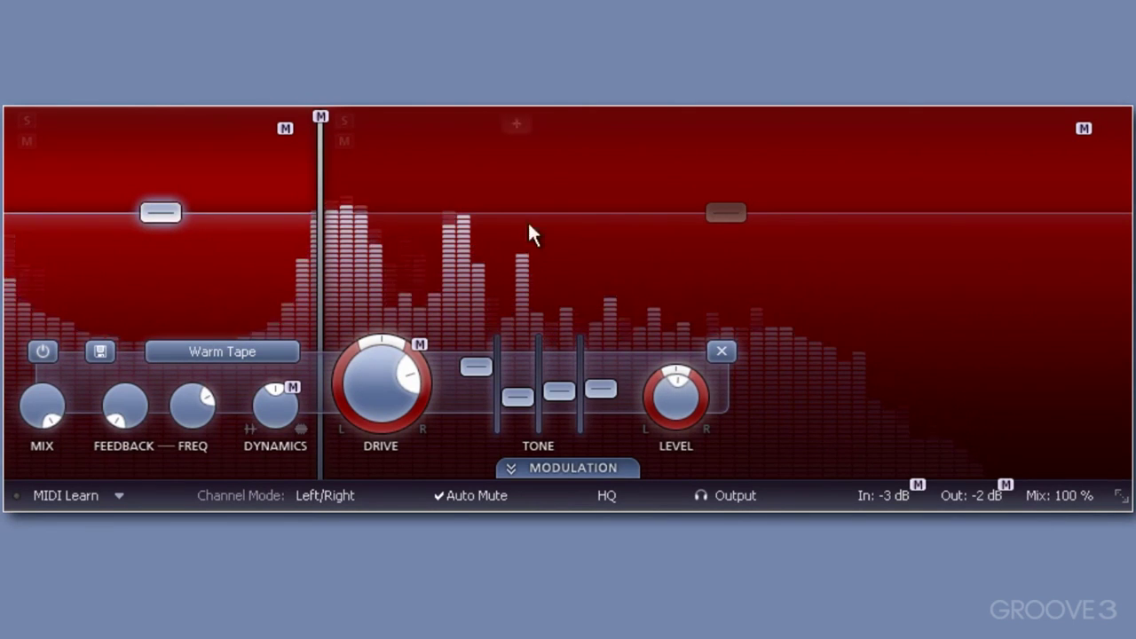
pyautogui.moveTo(713, 213); pyautogui.dragTo(710, 239)
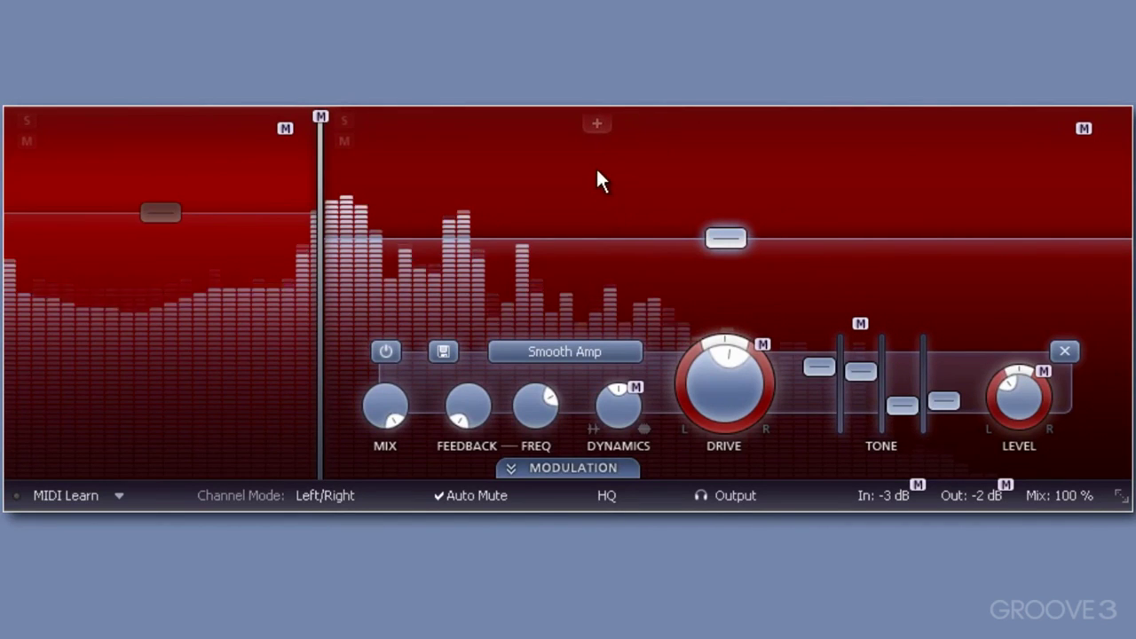
# Add a third band, set Band 3 to about +1 dB, Band 2 to -40 dB, Band 1 to -6 dB.
pyautogui.click(594, 124)
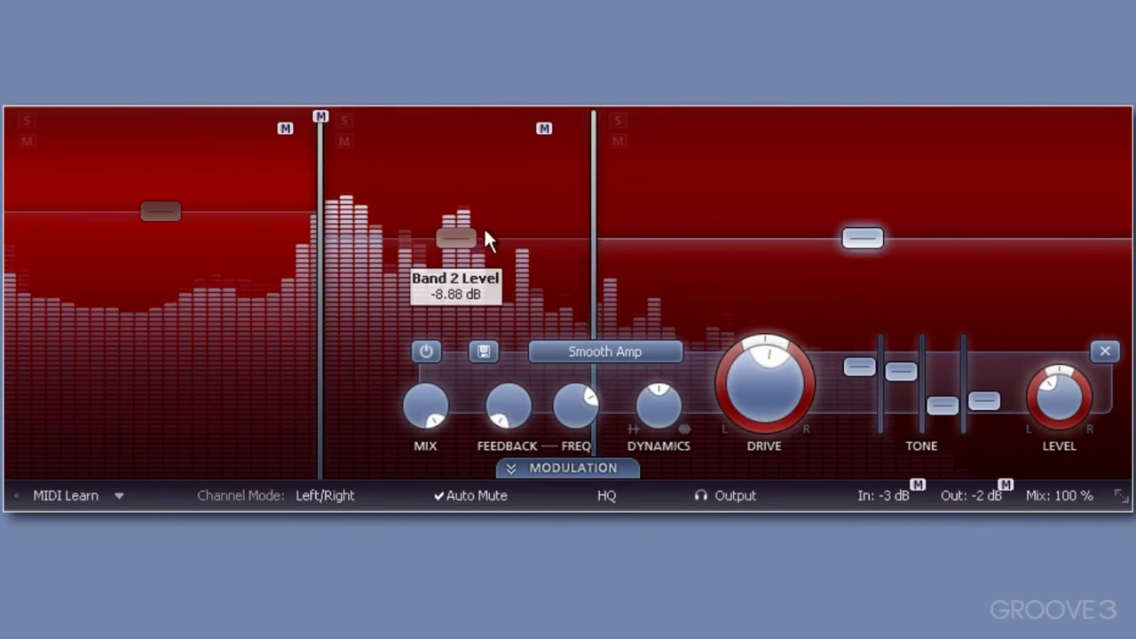
pyautogui.moveTo(465, 240); pyautogui.dragTo(465, 282)
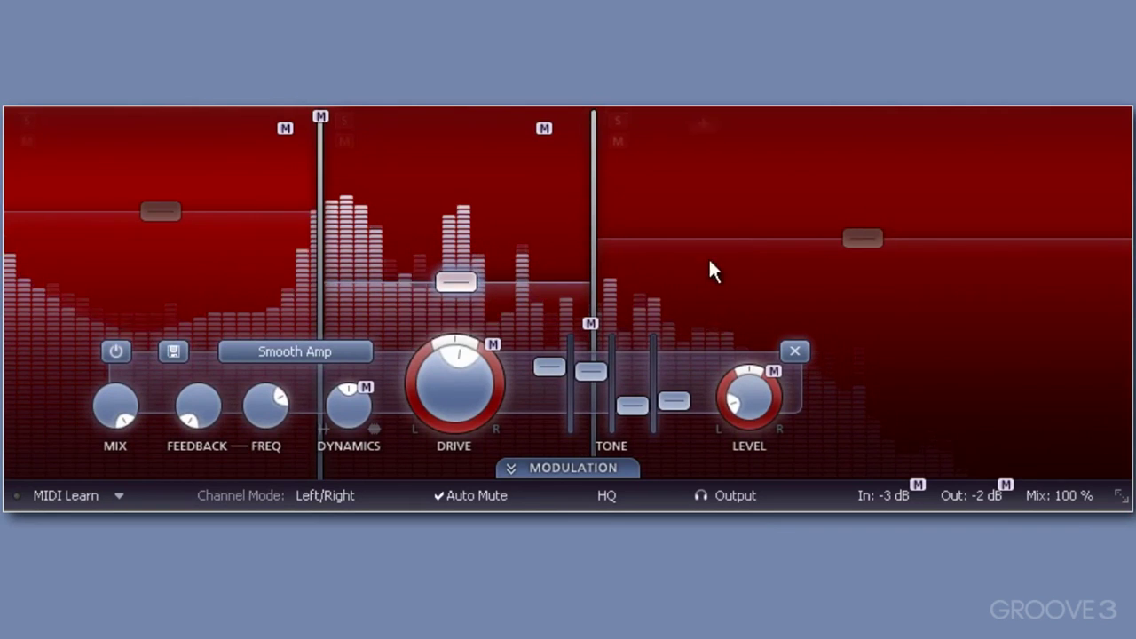
pyautogui.moveTo(873, 240); pyautogui.dragTo(873, 218)
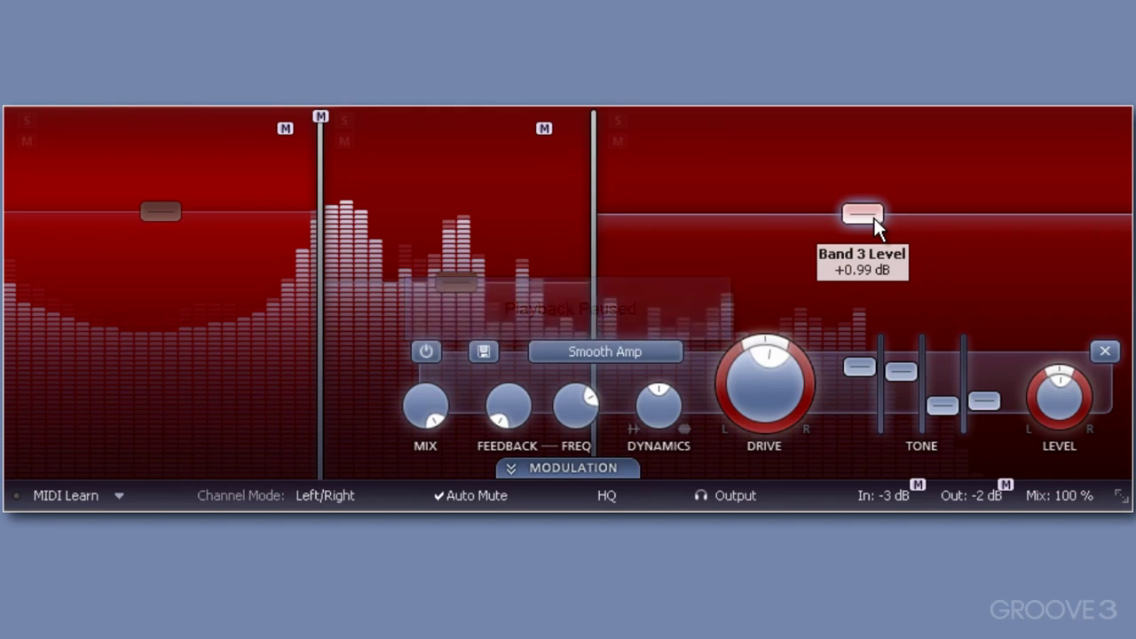
pyautogui.moveTo(465, 288); pyautogui.dragTo(449, 293)
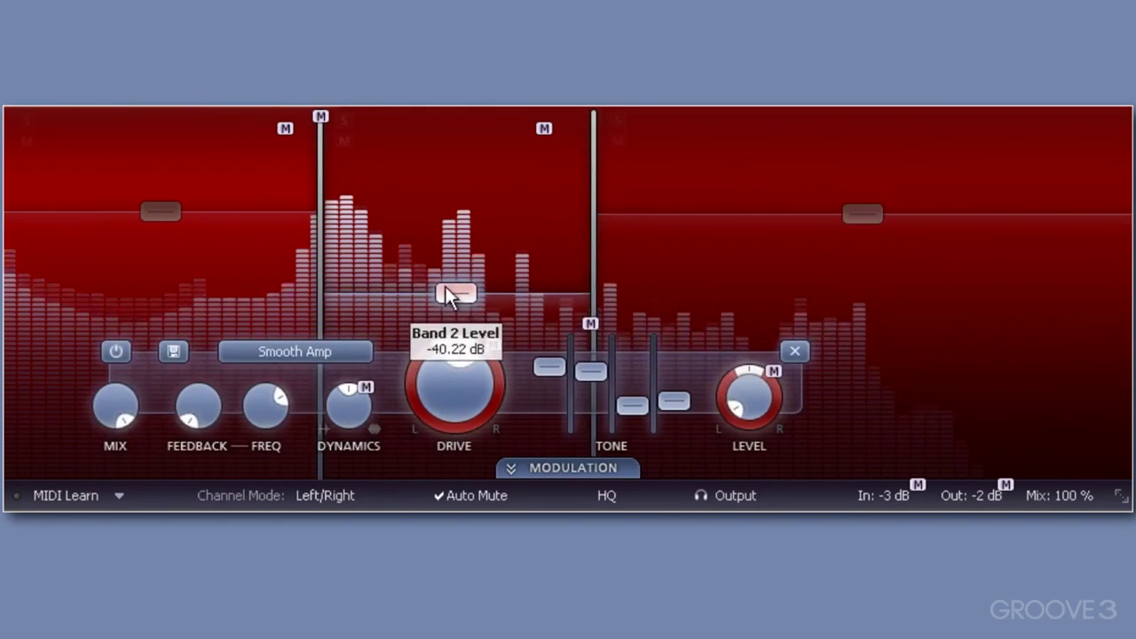
pyautogui.moveTo(173, 216)
pyautogui.mouseDown()
pyautogui.moveTo(171, 237)
pyautogui.moveTo(177, 224)
pyautogui.mouseUp()
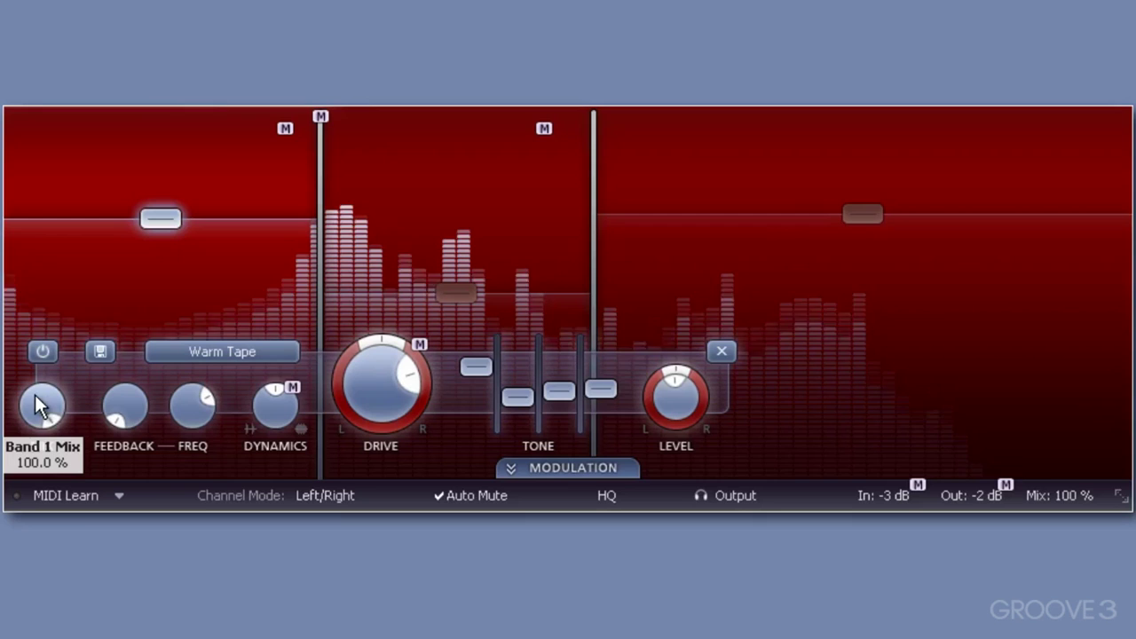
# Set Band 1's Mix to about 87 % and its Feedback to about 7 %.
pyautogui.moveTo(39, 401); pyautogui.dragTo(22, 467)
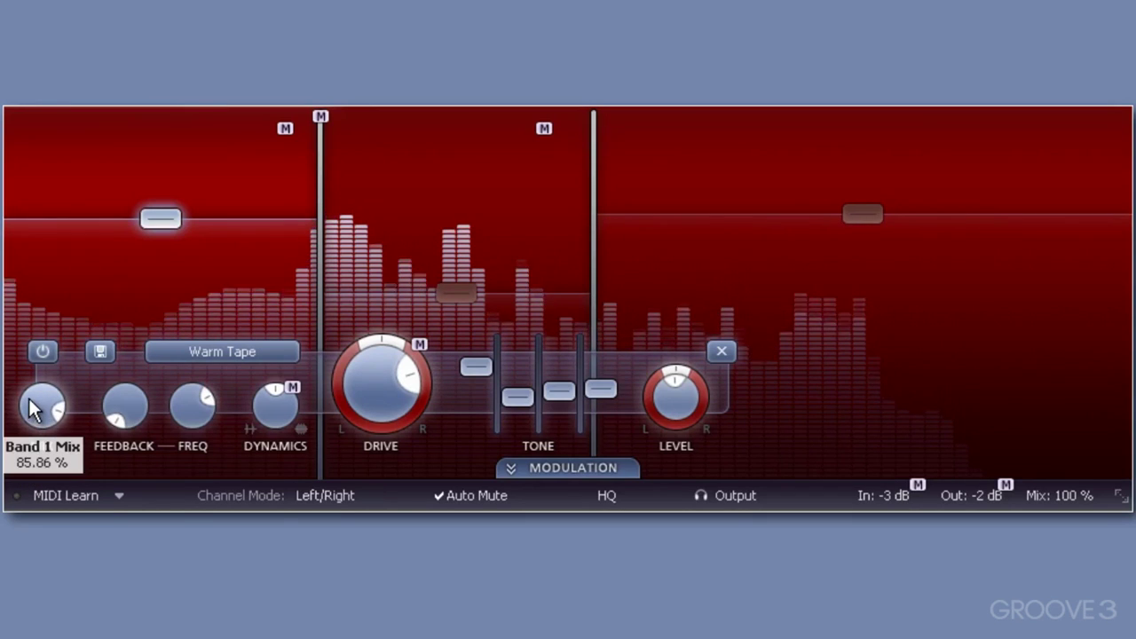
pyautogui.moveTo(33, 400); pyautogui.dragTo(31, 419)
pyautogui.moveTo(118, 420)
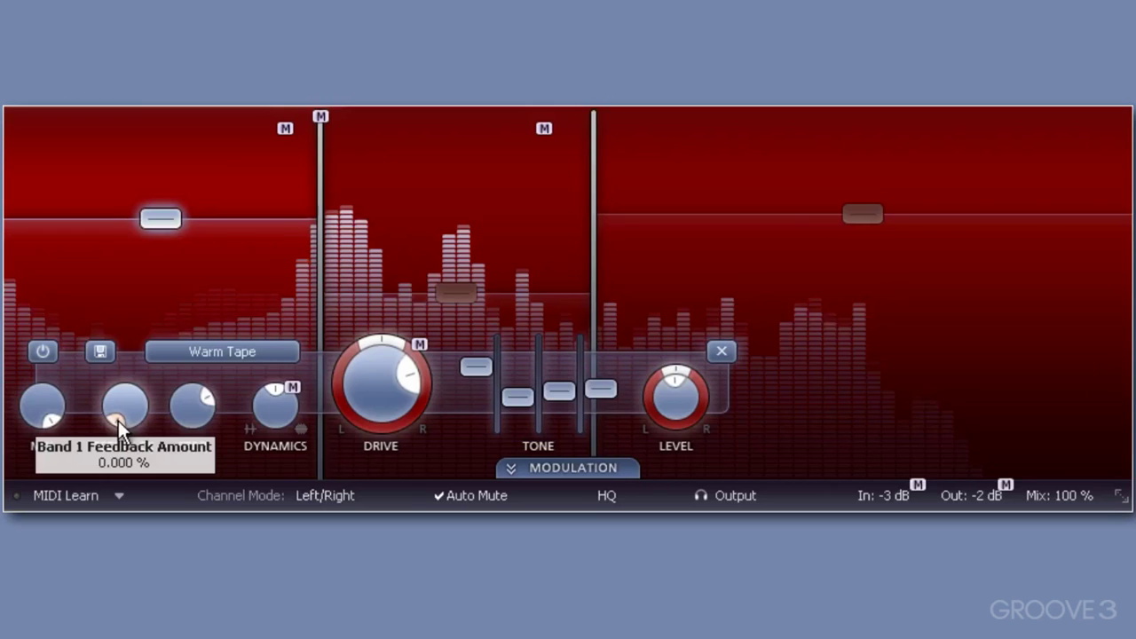
pyautogui.moveTo(118, 419); pyautogui.dragTo(118, 413)
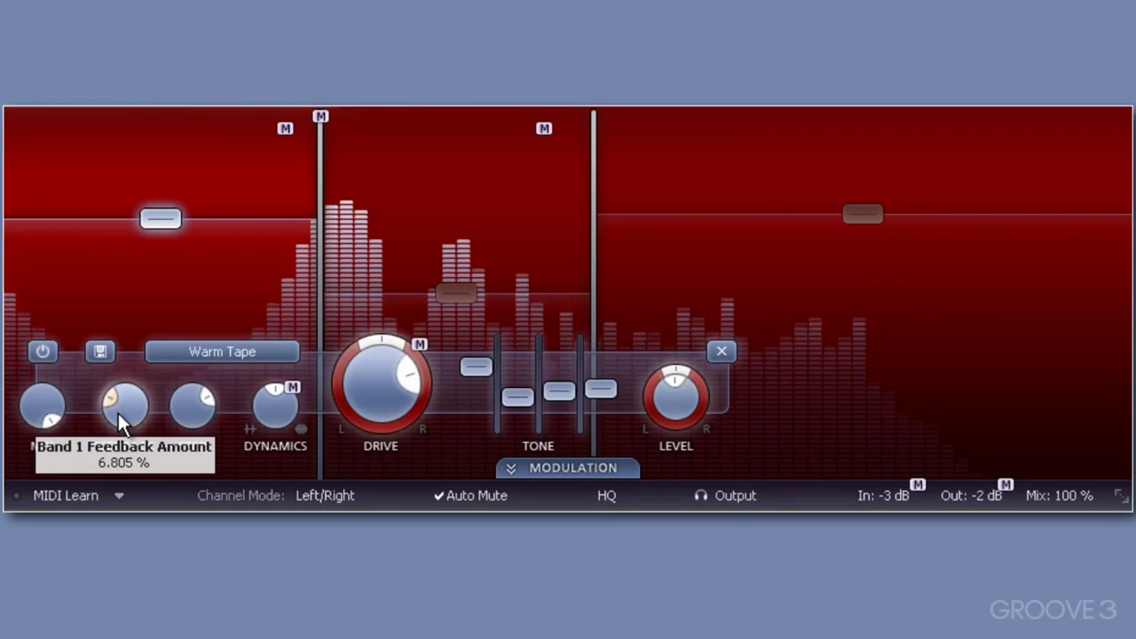
# Give Band 2 a little feedback and lower its feedback frequency to about 31 Hz.
pyautogui.click(454, 293)
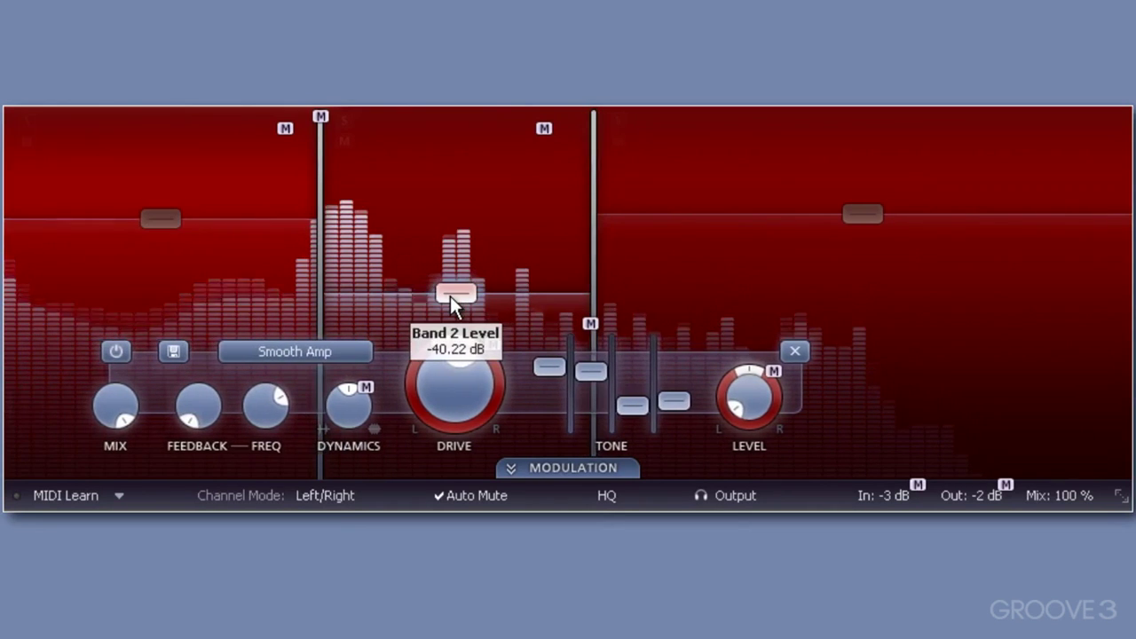
pyautogui.moveTo(190, 422); pyautogui.dragTo(190, 422)
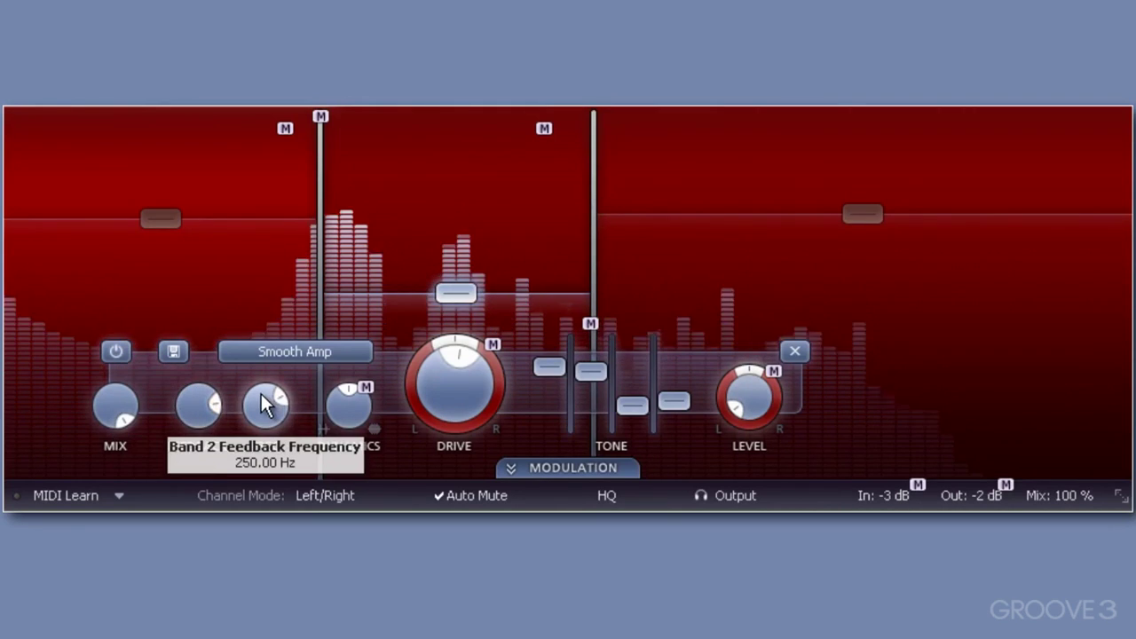
pyautogui.moveTo(261, 395); pyautogui.dragTo(261, 408)
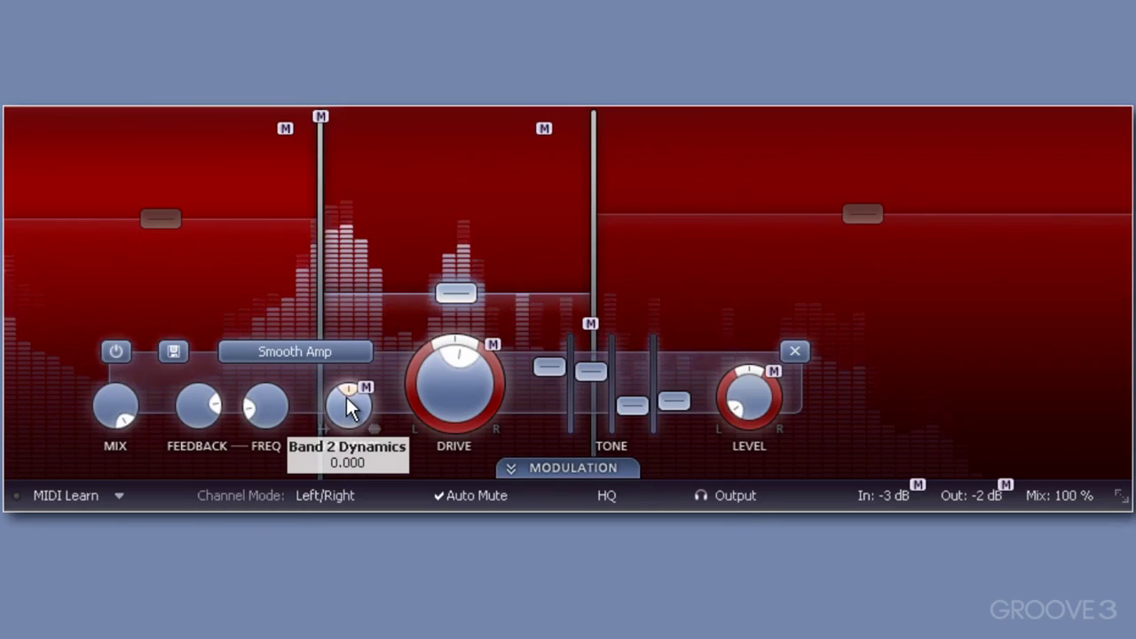
# Reset Band 2's Dynamics to 0 and set its Drive to about 54 %.
pyautogui.moveTo(349, 407); pyautogui.dragTo(347, 400)
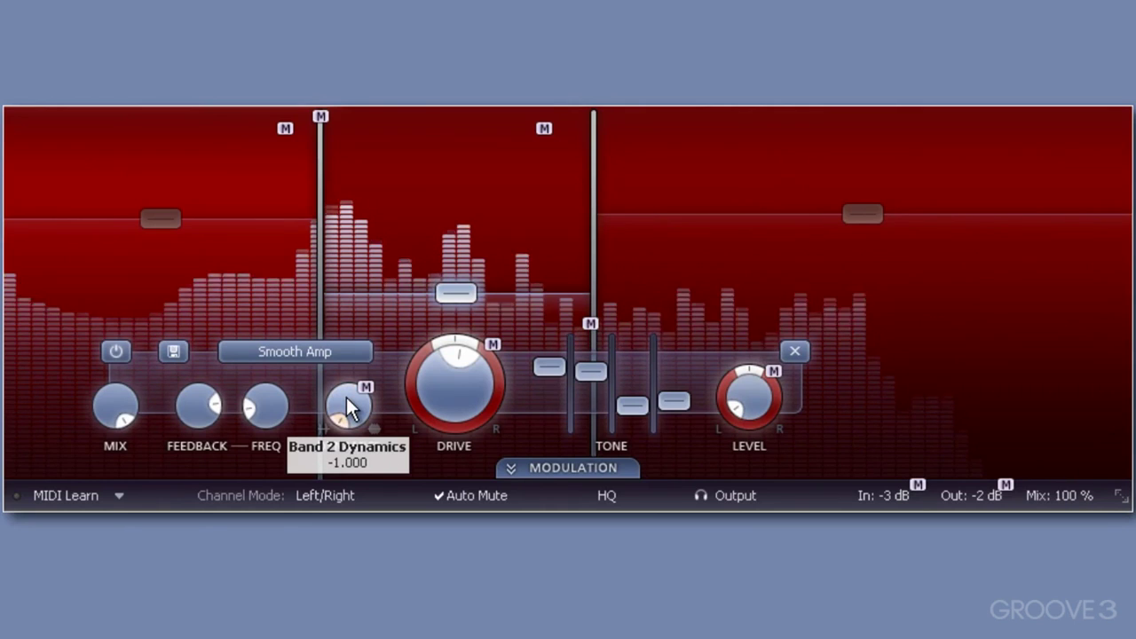
pyautogui.moveTo(348, 399); pyautogui.dragTo(353, 413)
pyautogui.scroll(-1, 348, 407)
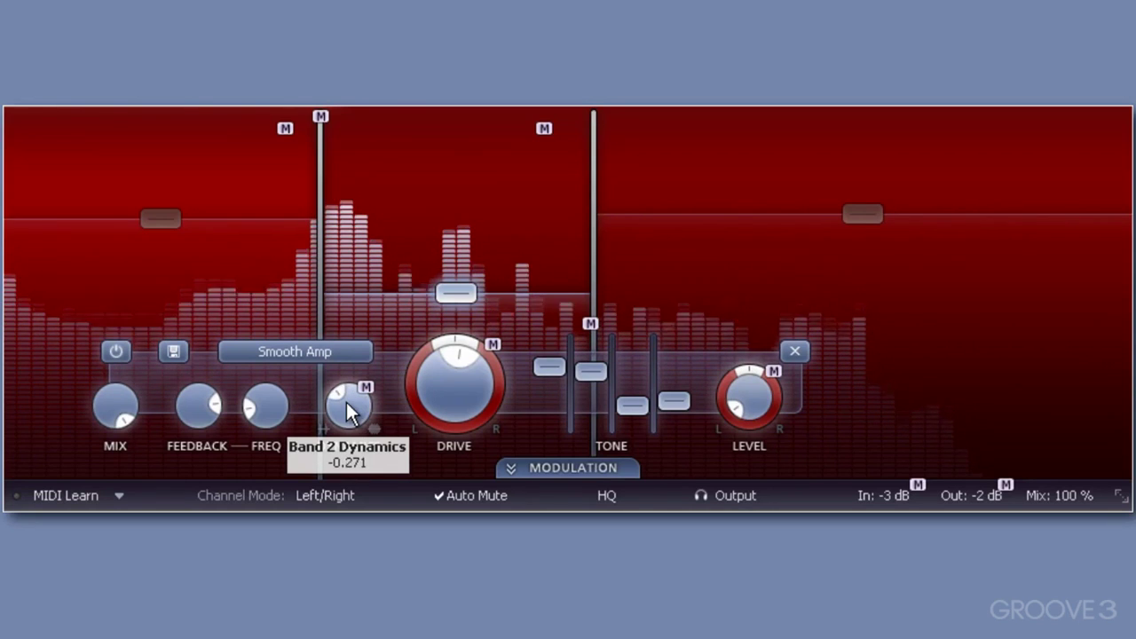
pyautogui.scroll(5, 348, 406)
pyautogui.doubleClick(348, 410)
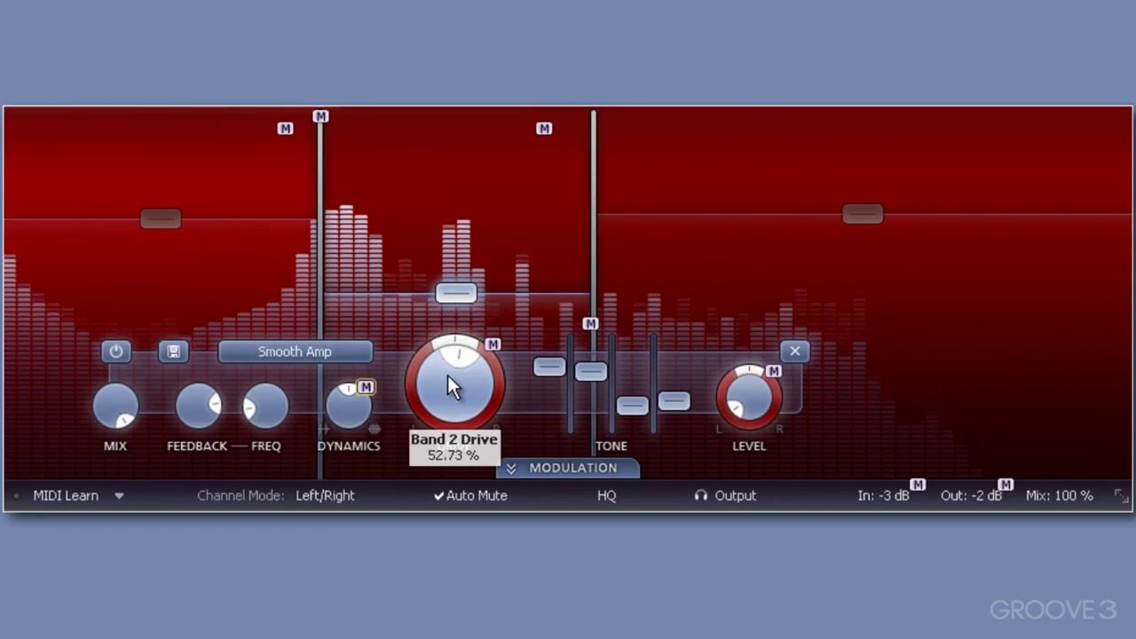
pyautogui.scroll(-5, 448, 374)
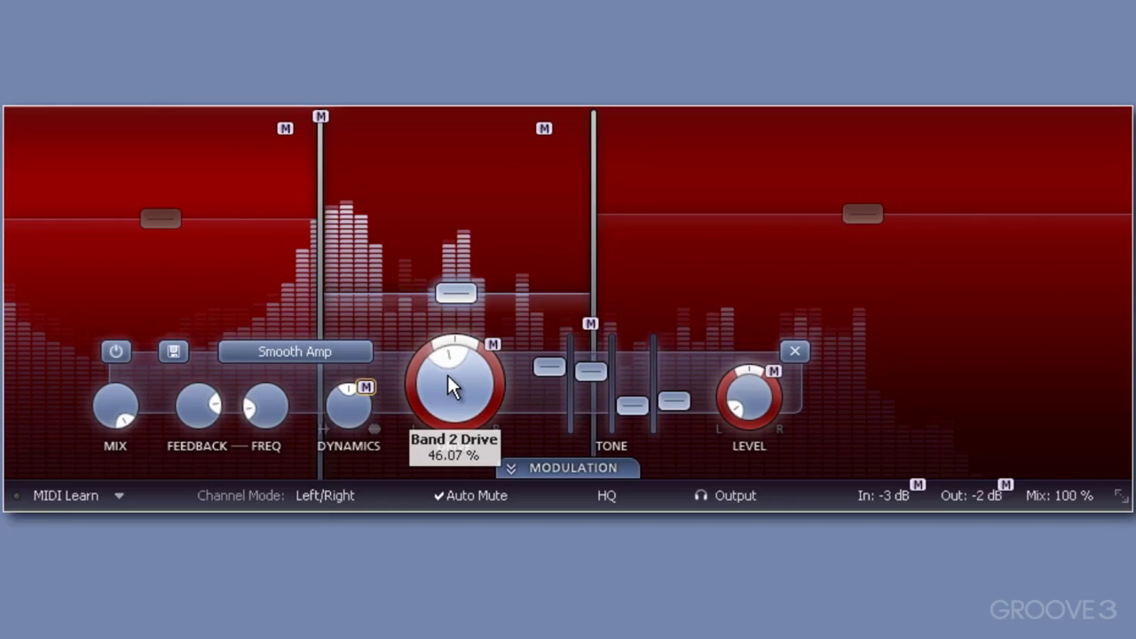
pyautogui.scroll(7, 447, 375)
pyautogui.scroll(-2, 447, 375)
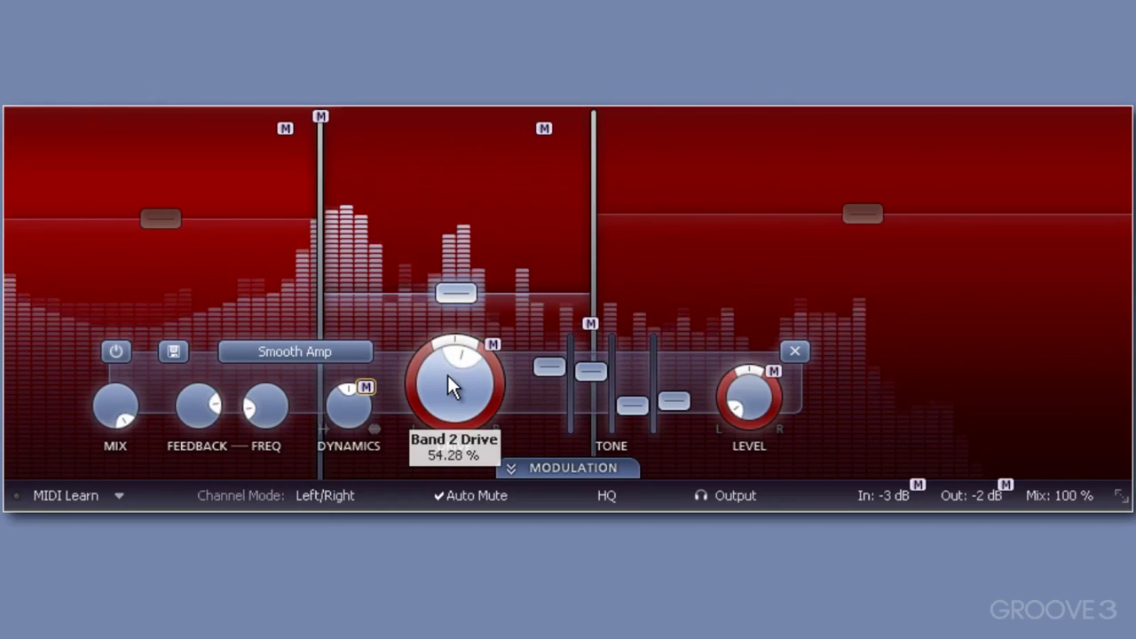
# Raise Band 3's Drive to about 77 % and lower Band 1's Drive to about 29 %.
pyautogui.click(858, 214)
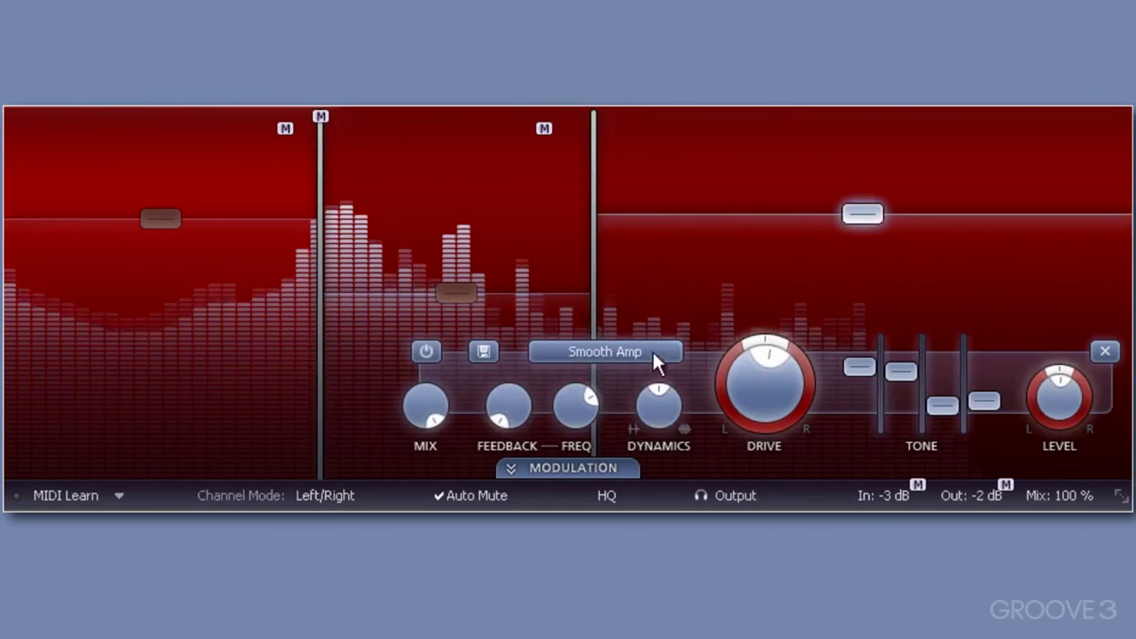
pyautogui.scroll(6, 751, 398)
pyautogui.scroll(11, 751, 398)
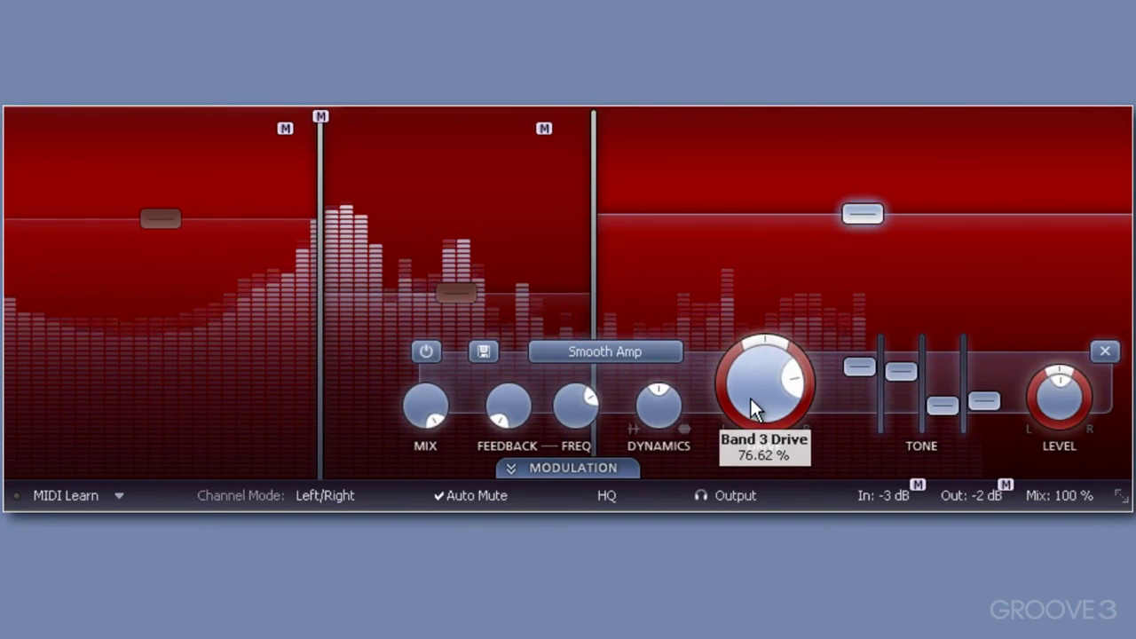
pyautogui.click(162, 222)
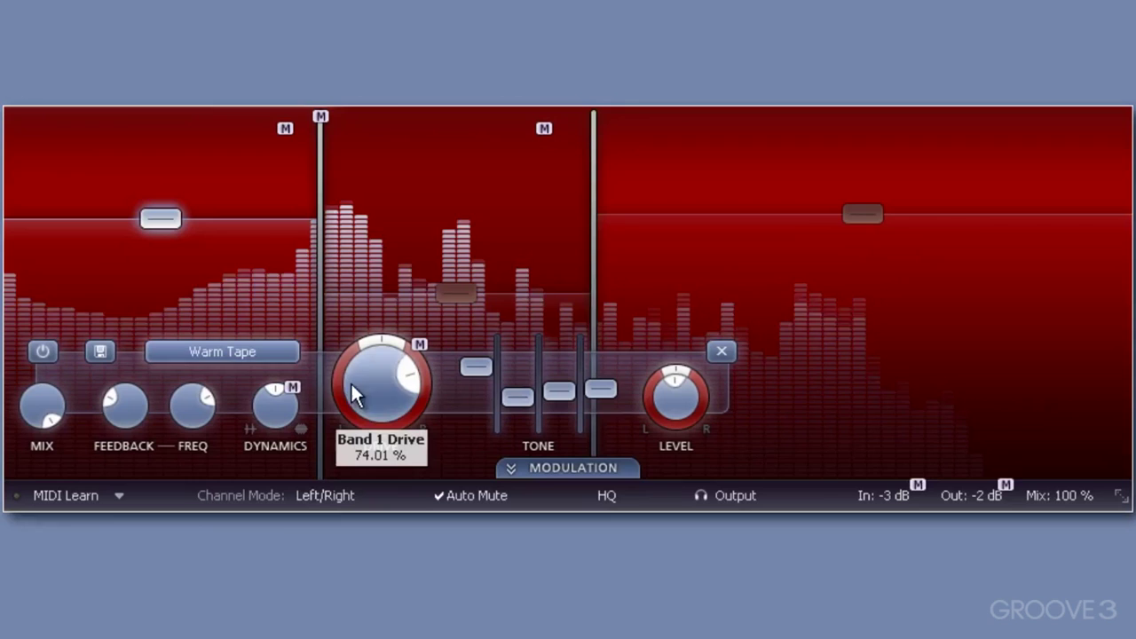
pyautogui.scroll(-20, 368, 376)
pyautogui.scroll(-4, 367, 376)
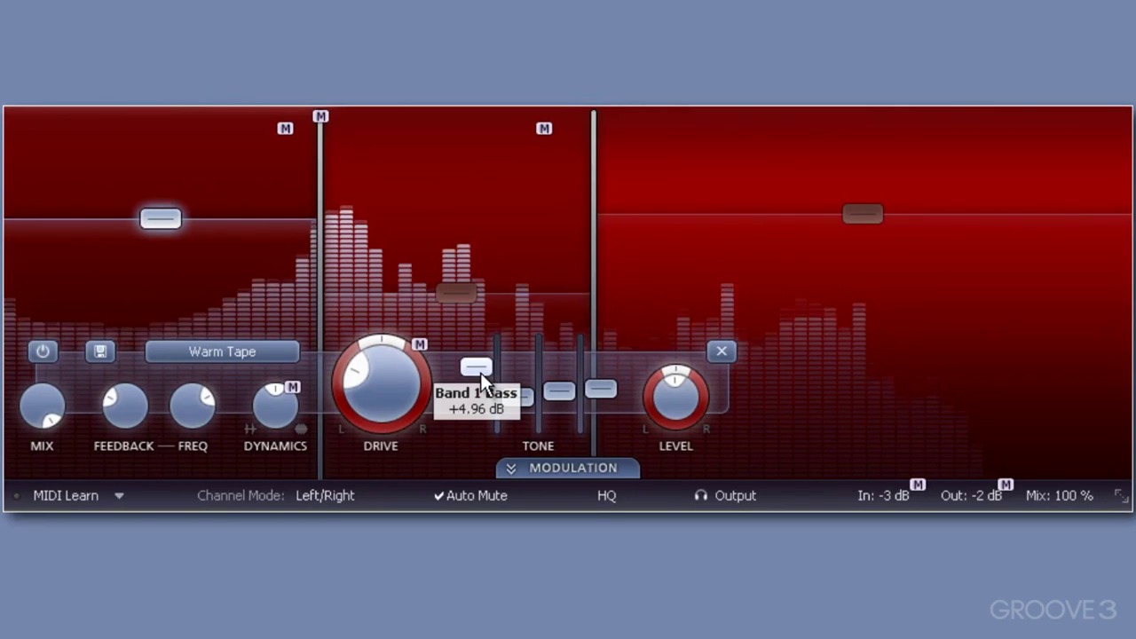
# Cut Band 1's bass and mids, return presence to 0 dB, and reset its level to 0 dB.
pyautogui.moveTo(480, 373); pyautogui.dragTo(511, 411)
pyautogui.moveTo(476, 371); pyautogui.dragTo(477, 382)
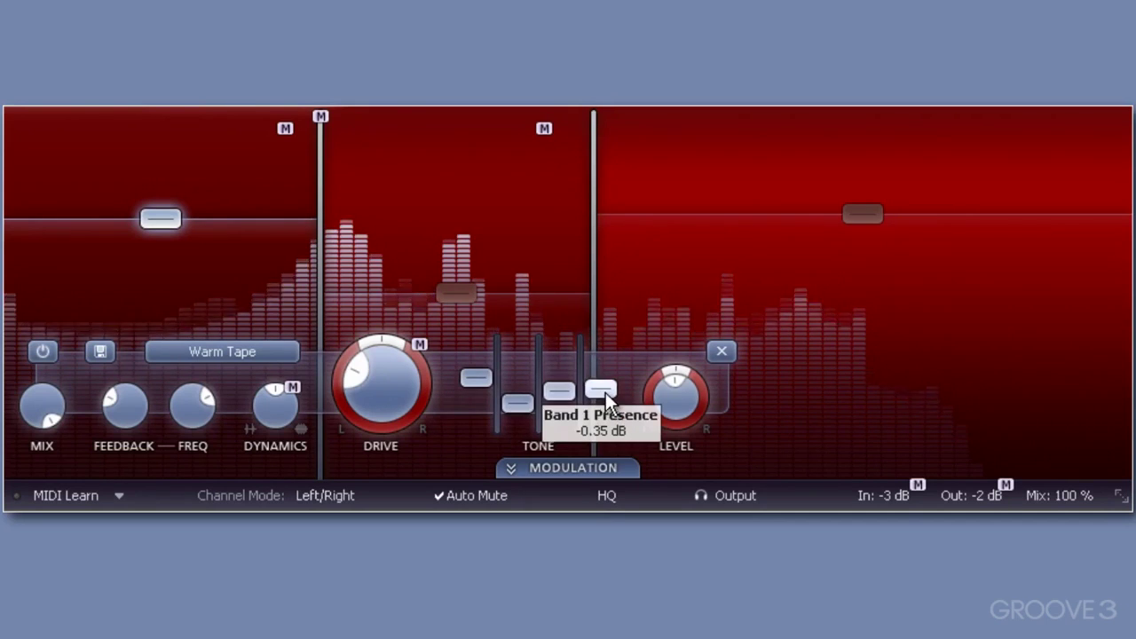
pyautogui.moveTo(606, 393); pyautogui.dragTo(602, 393)
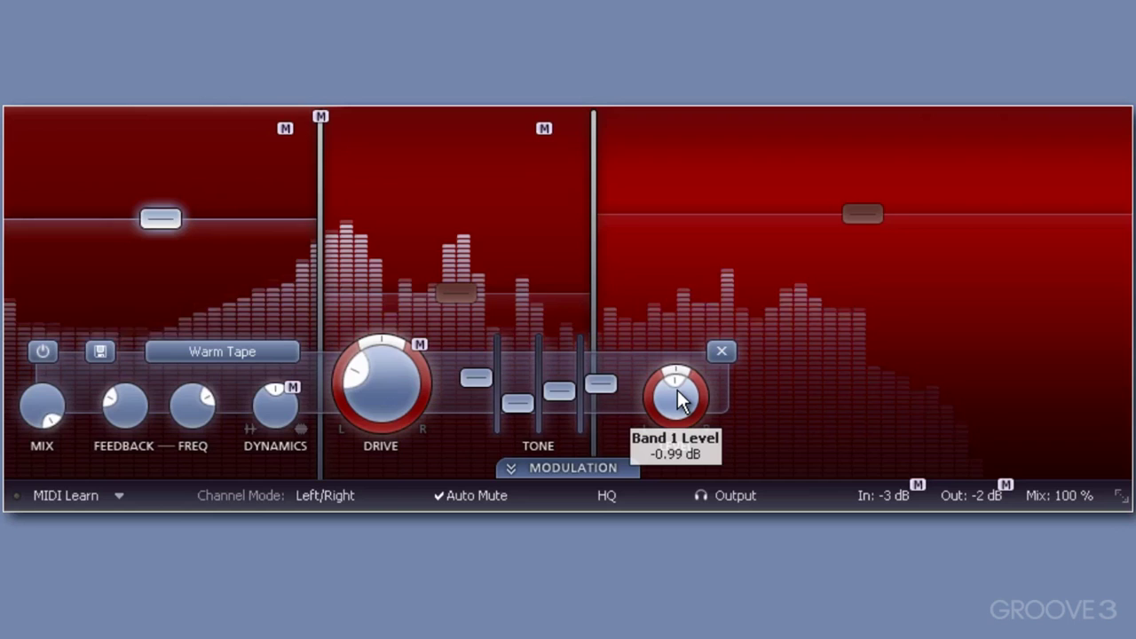
pyautogui.scroll(1, 678, 392)
pyautogui.scroll(1, 679, 400)
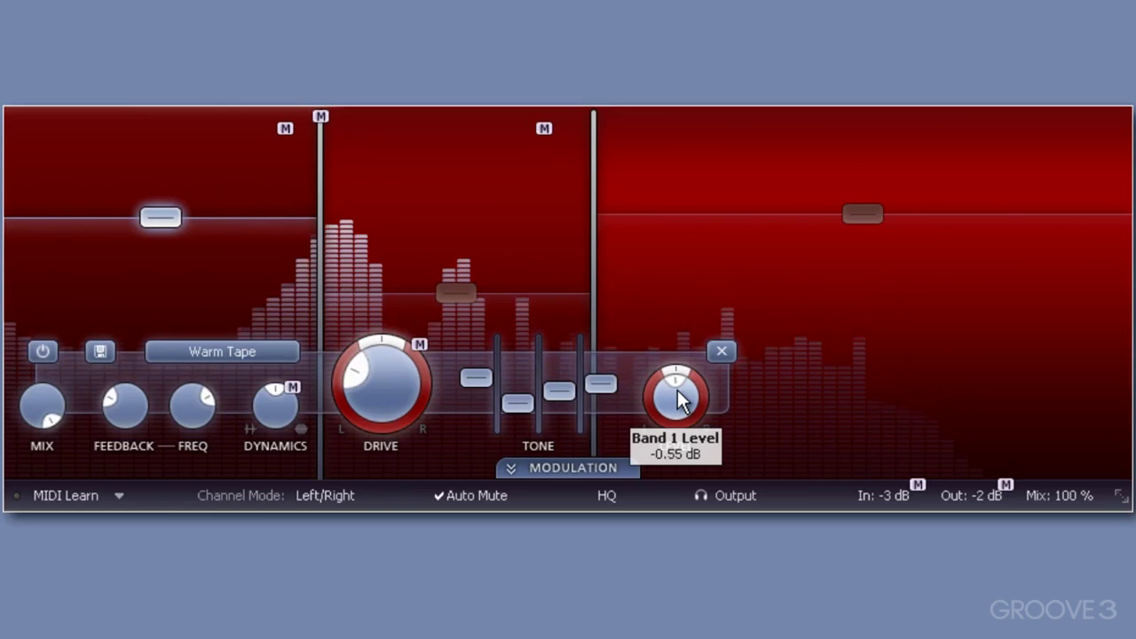
pyautogui.moveTo(677, 407)
pyautogui.mouseDown()
pyautogui.moveTo(677, 417)
pyautogui.moveTo(677, 391)
pyautogui.moveTo(676, 419)
pyautogui.mouseUp()
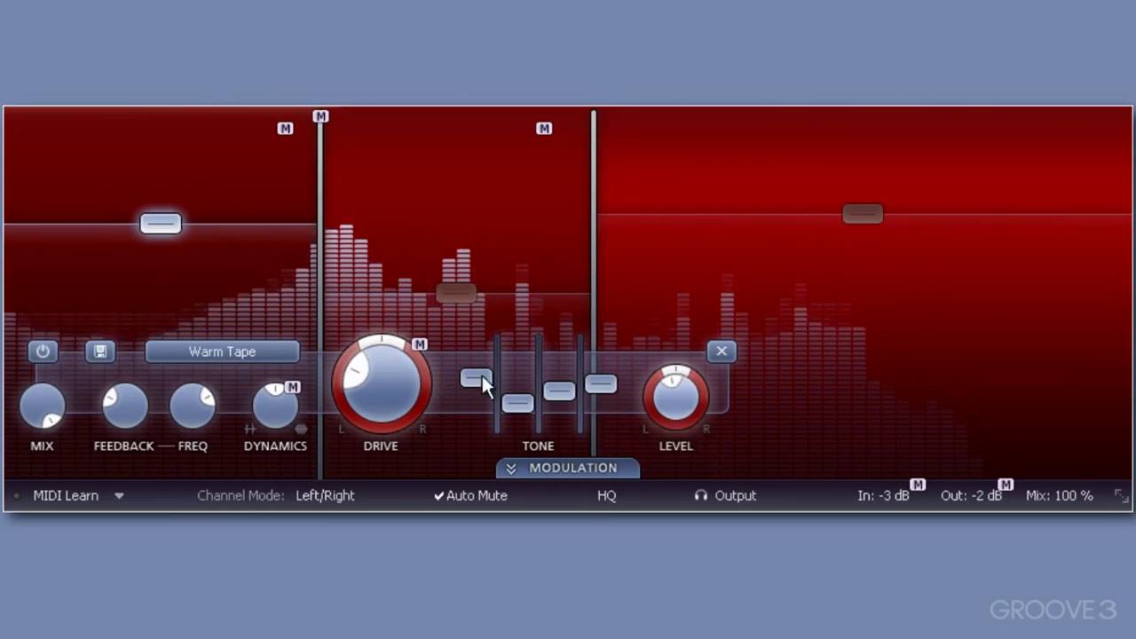
pyautogui.moveTo(161, 222); pyautogui.dragTo(154, 265)
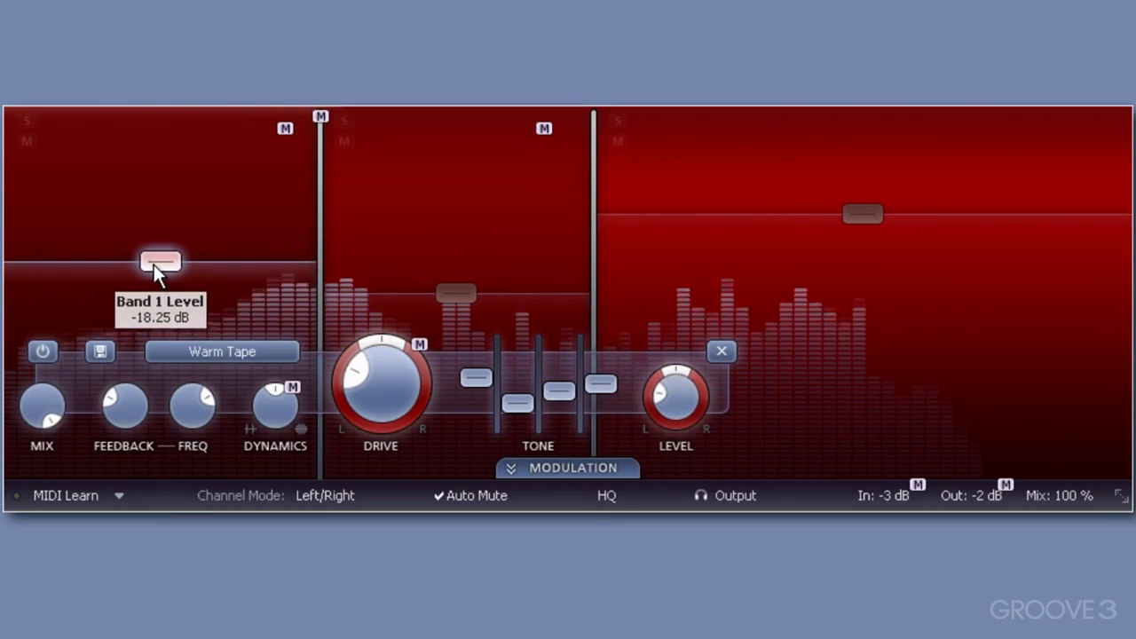
pyautogui.doubleClick(680, 410)
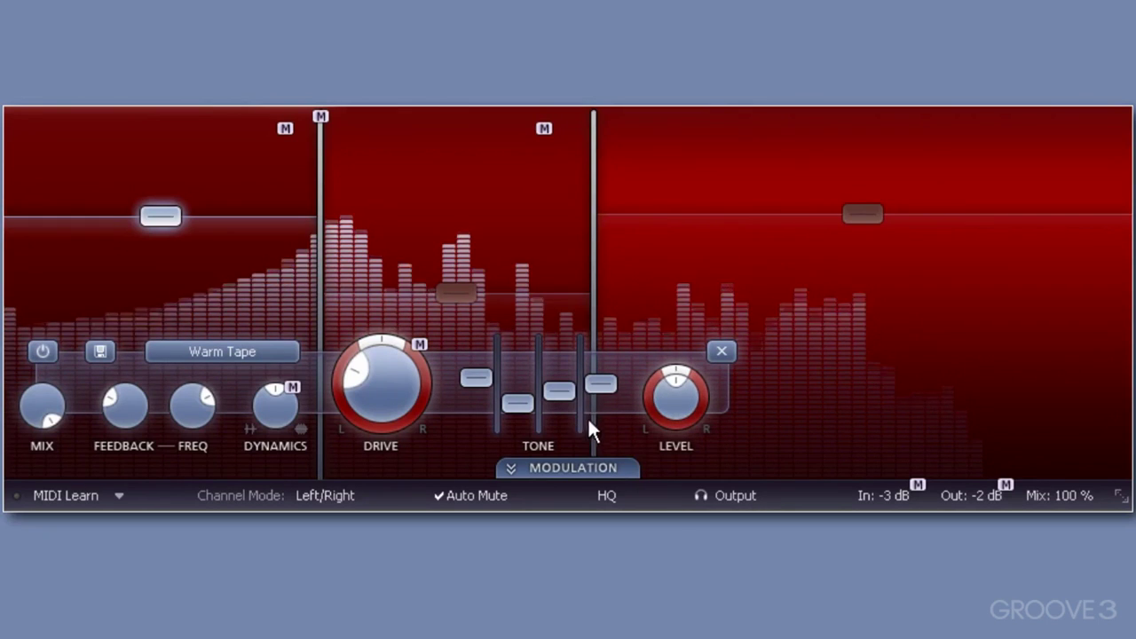
# Turn on HQ and set both In and Out gain to 0 dB.
pyautogui.click(617, 495)
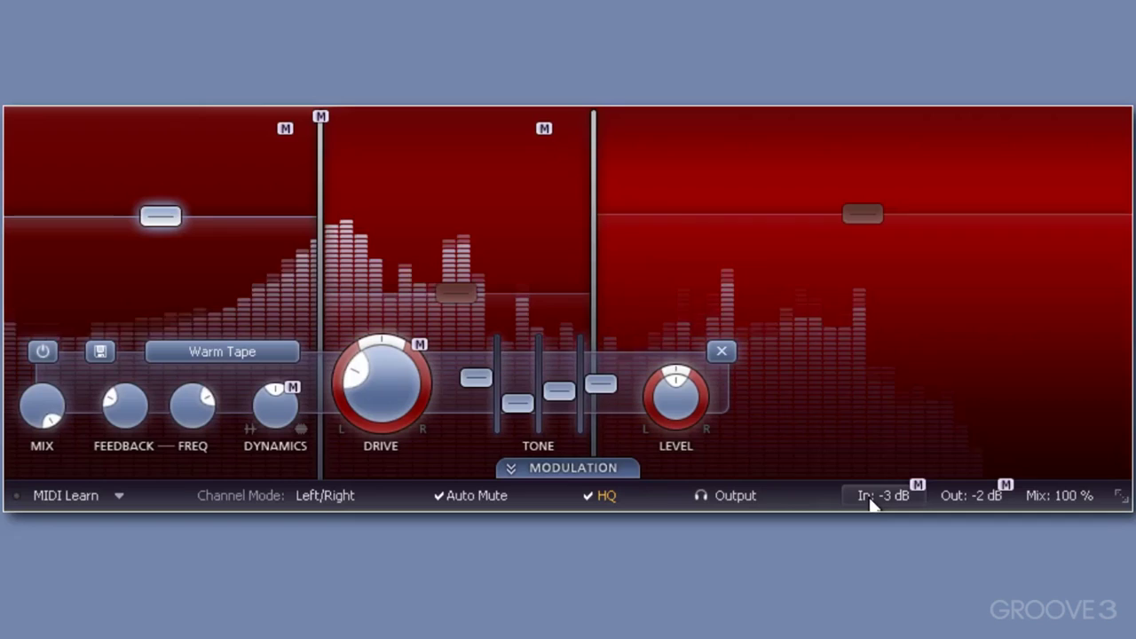
pyautogui.moveTo(888, 496)
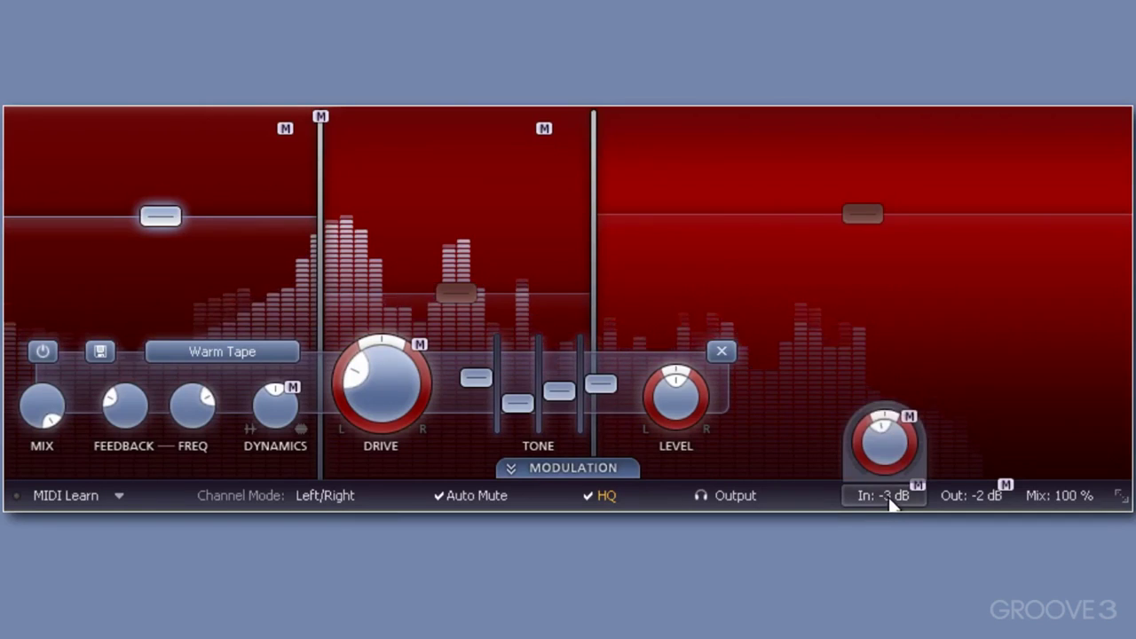
pyautogui.doubleClick(884, 450)
pyautogui.moveTo(959, 495)
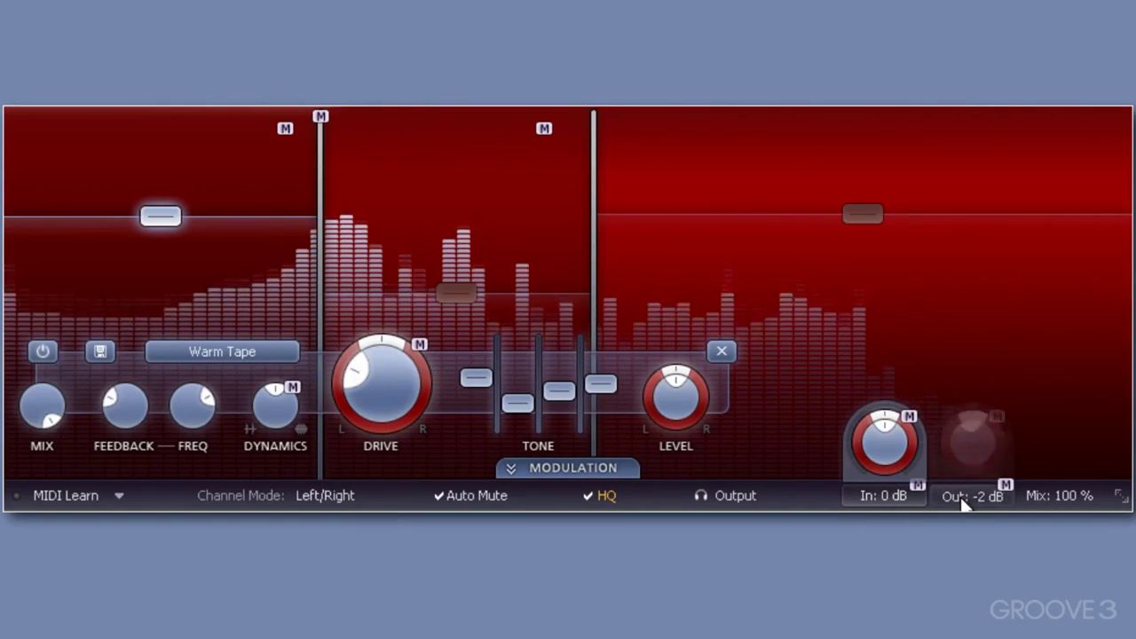
pyautogui.doubleClick(966, 444)
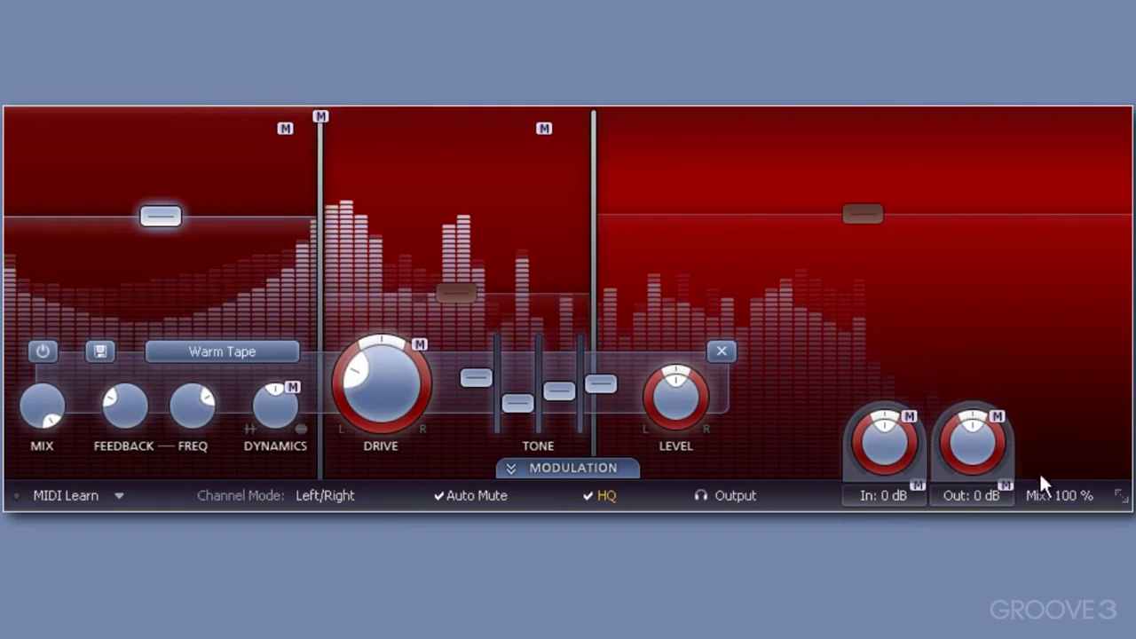
pyautogui.moveTo(1047, 488)
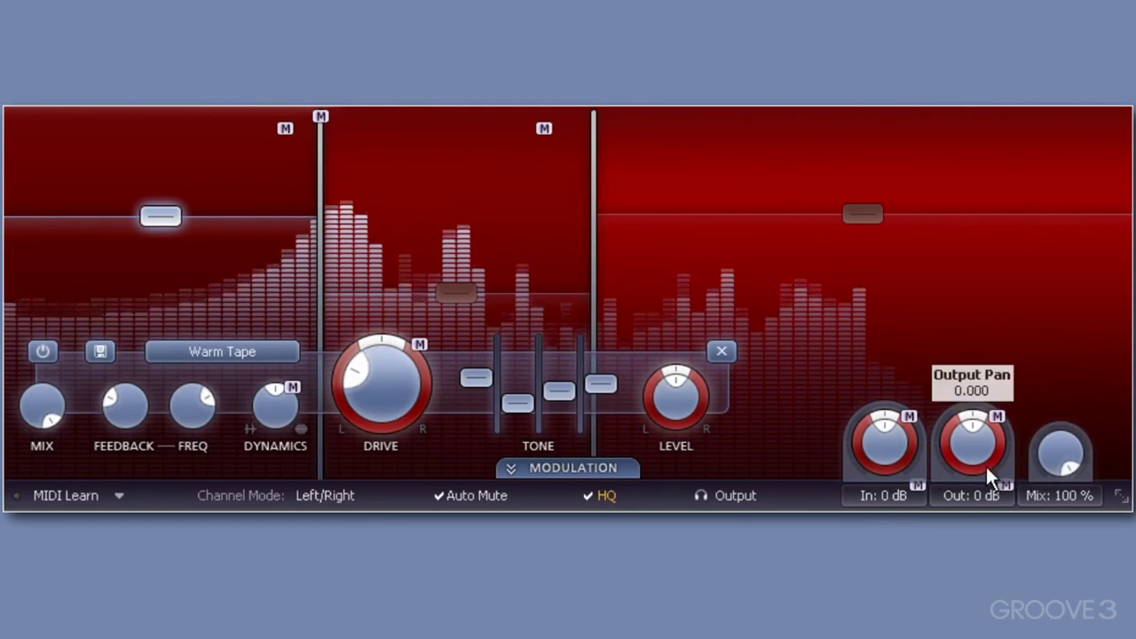